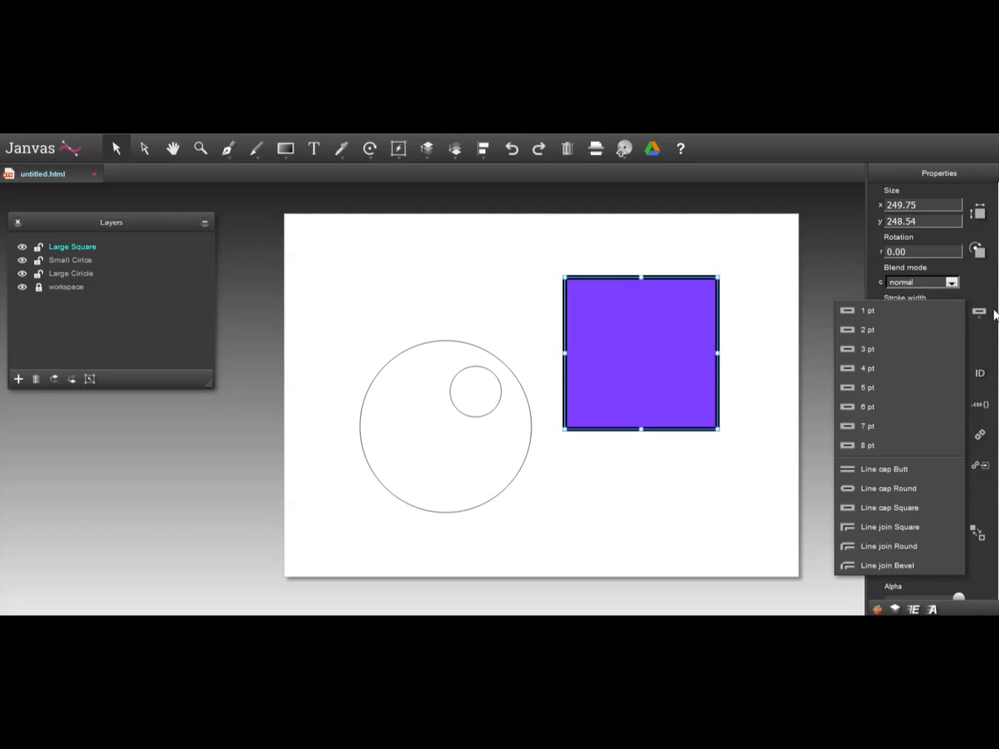
# - Remove the black outline from the large purple square by setting its stroke to no color
pyautogui.click(989, 336)
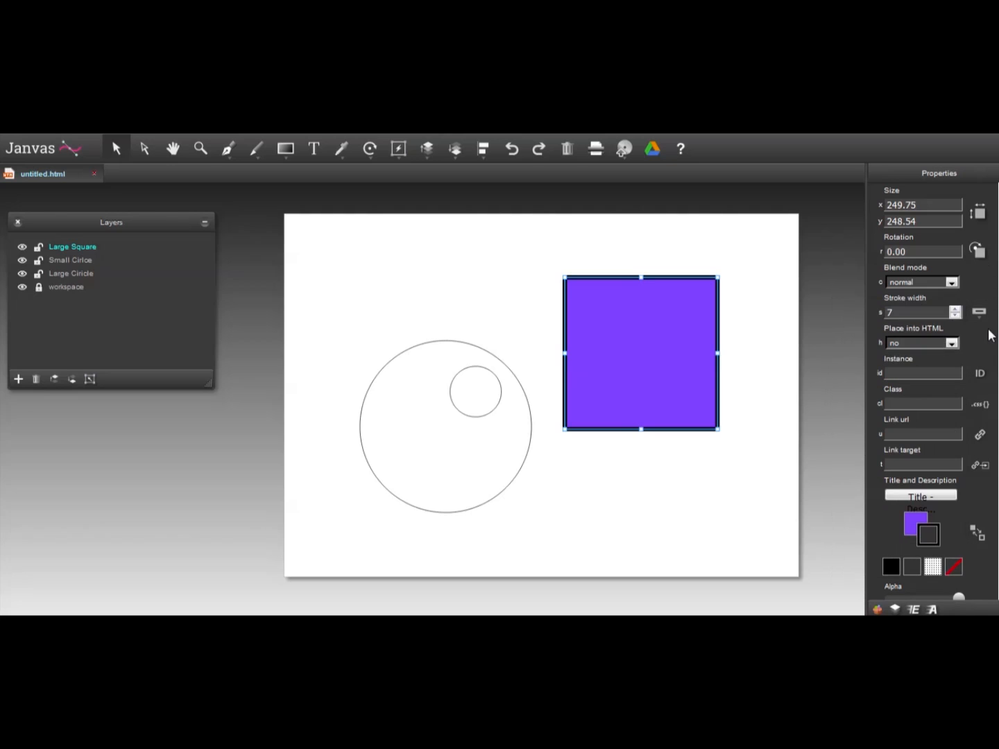
pyautogui.click(745, 492)
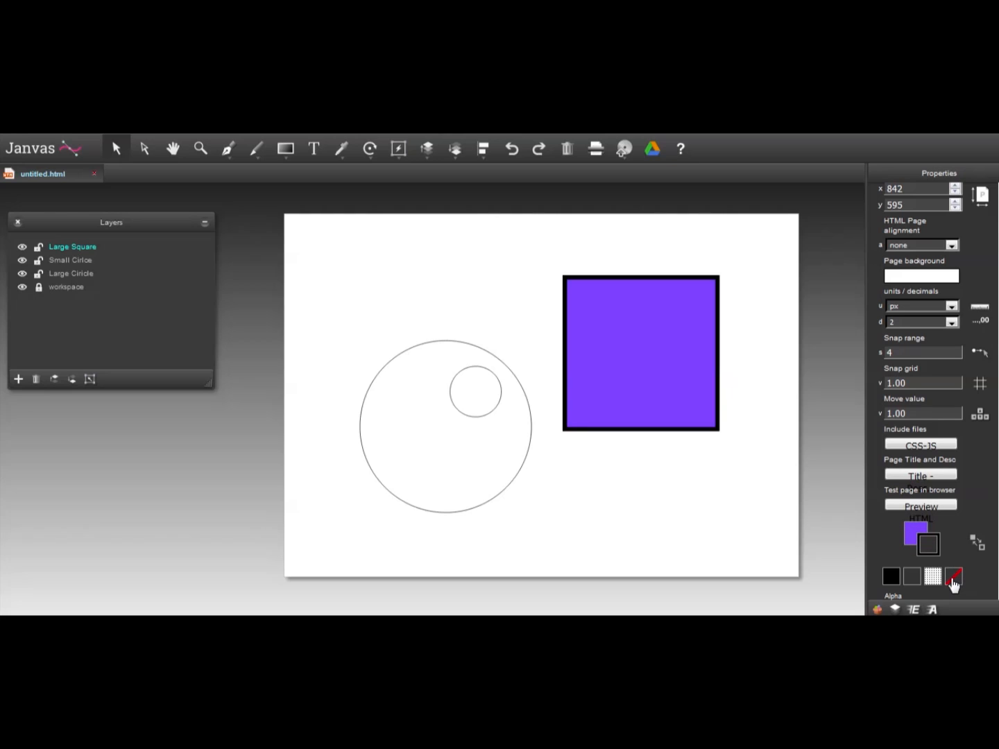
pyautogui.click(953, 585)
pyautogui.click(940, 553)
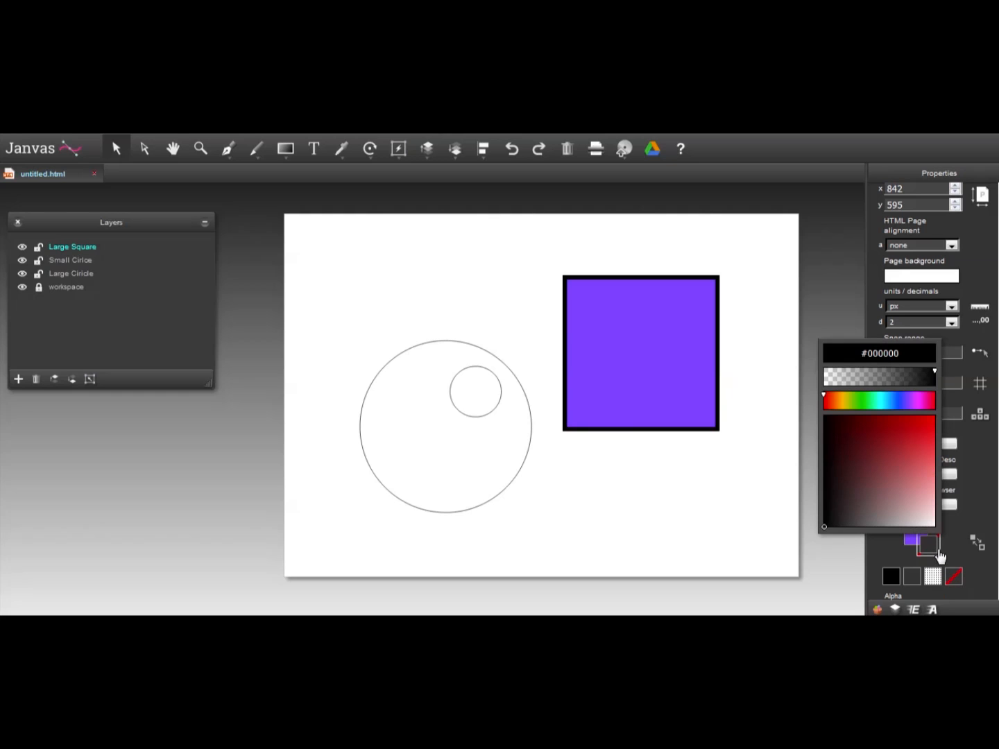
pyautogui.click(952, 580)
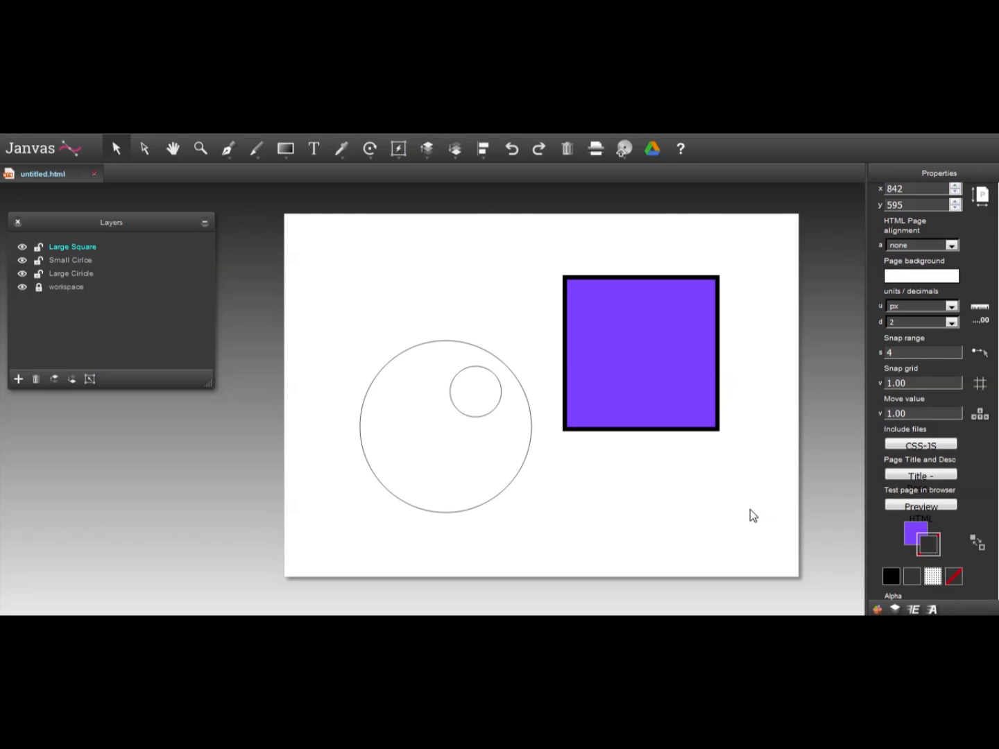
pyautogui.click(680, 353)
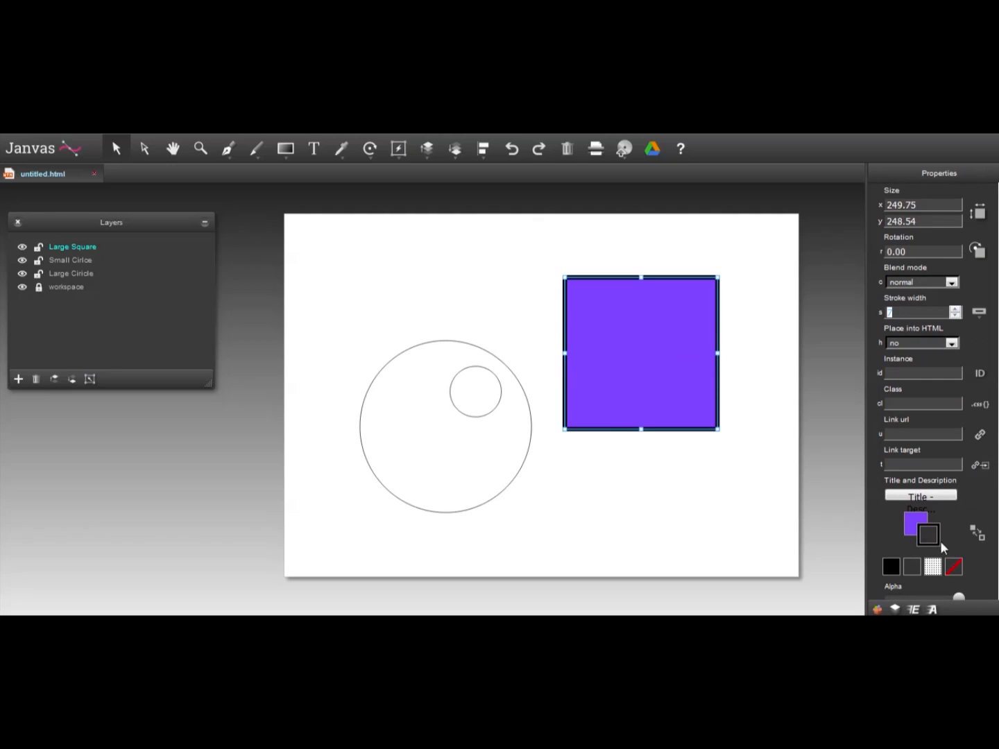
pyautogui.click(953, 567)
pyautogui.click(728, 504)
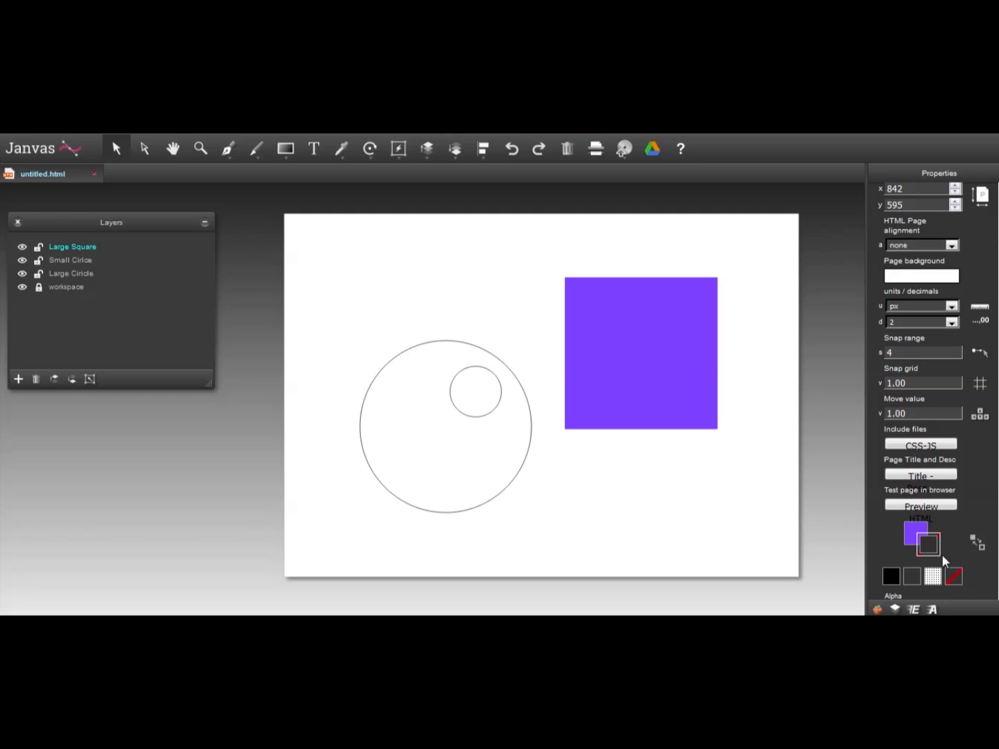
# - Set the large square's outline color to red #E44040
pyautogui.click(669, 394)
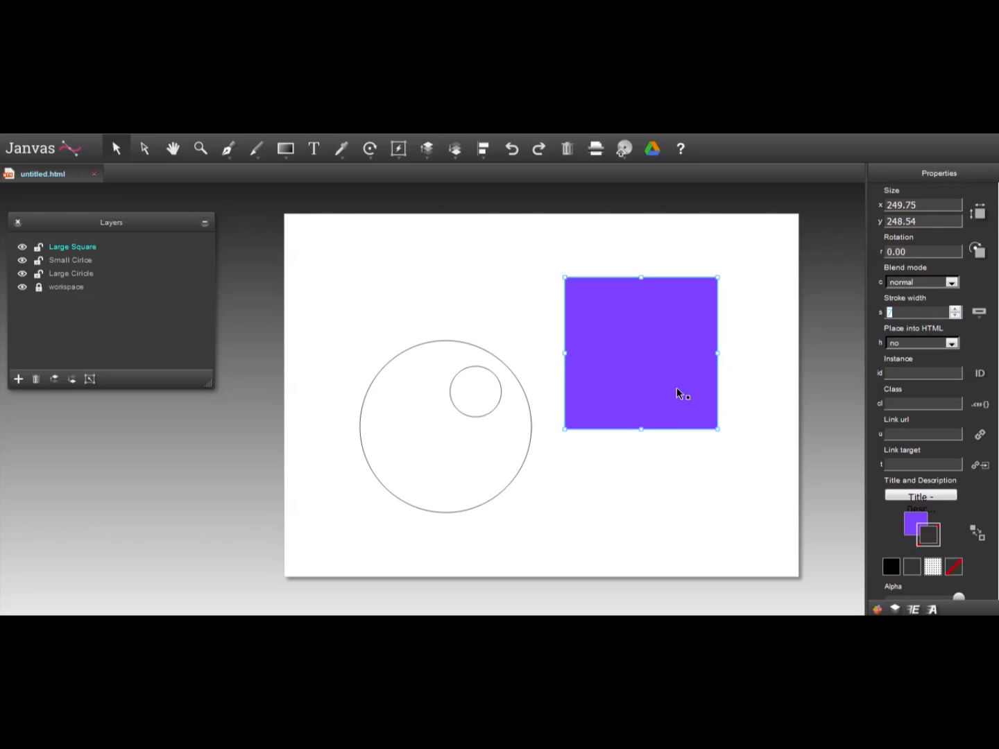
pyautogui.click(934, 540)
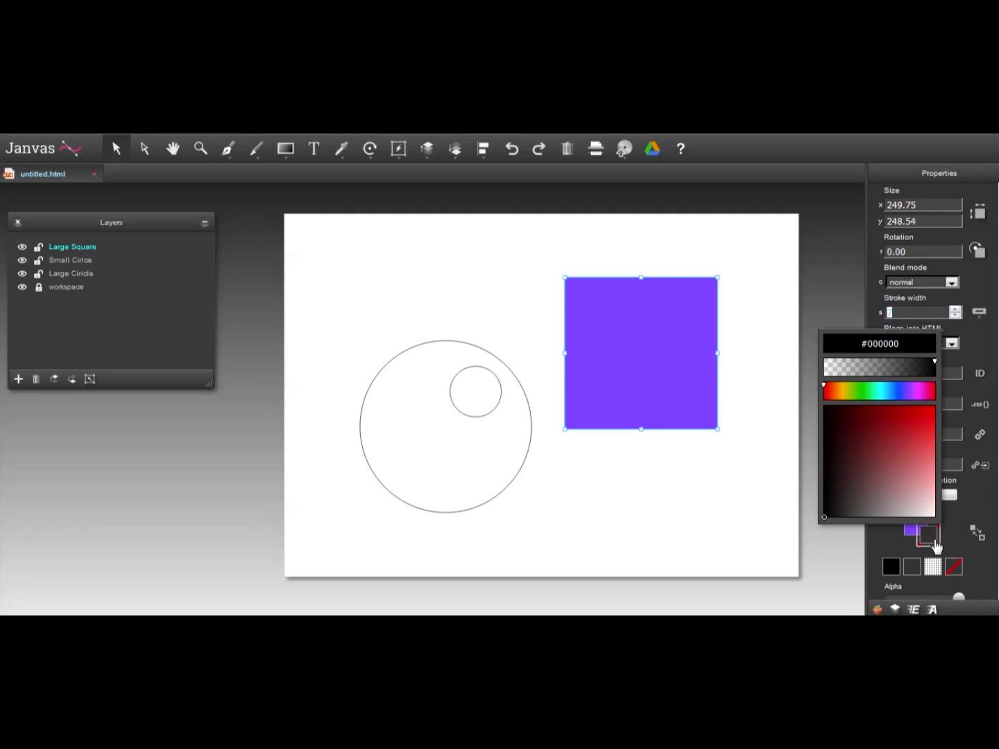
pyautogui.click(926, 432)
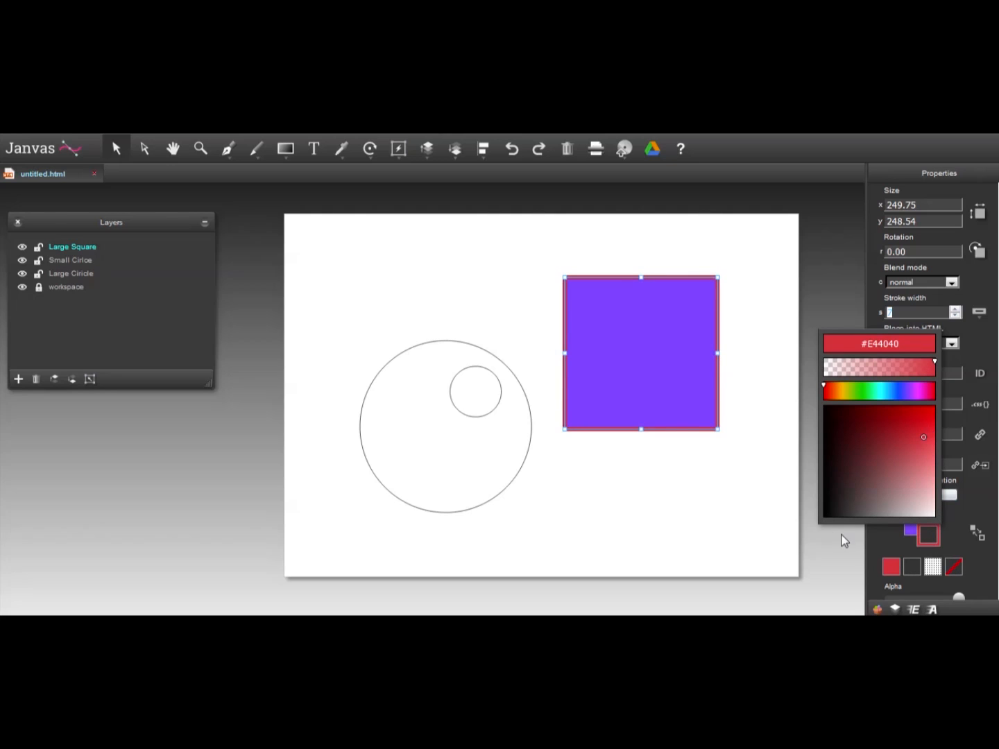
pyautogui.click(737, 529)
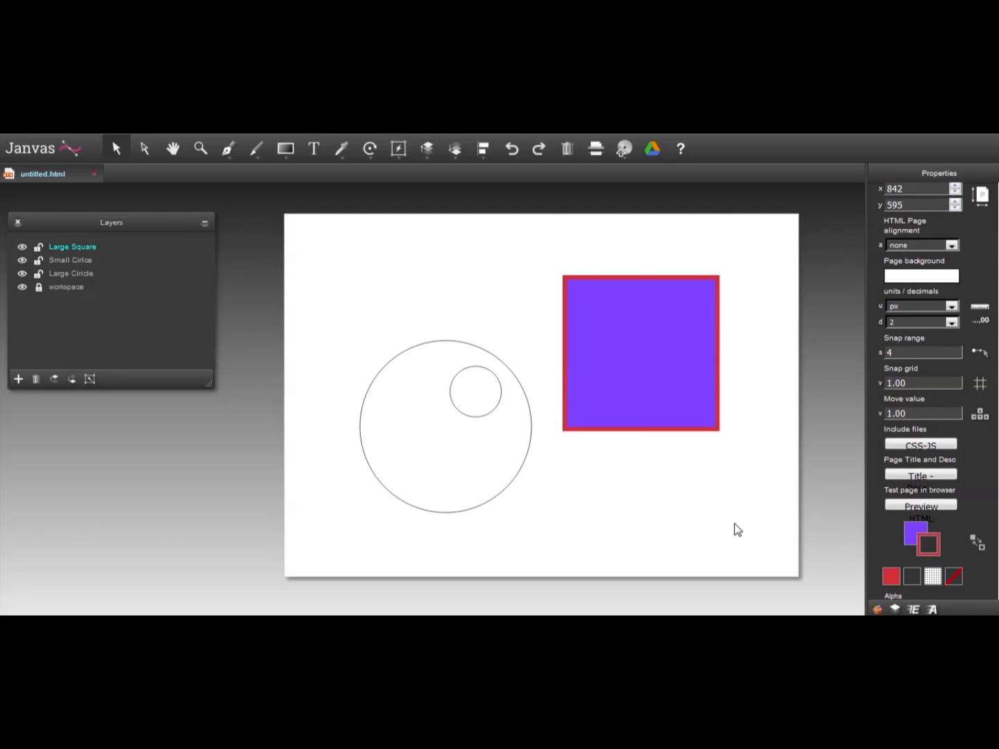
# - Clear the red stroke from the large square
pyautogui.click(953, 576)
pyautogui.click(676, 367)
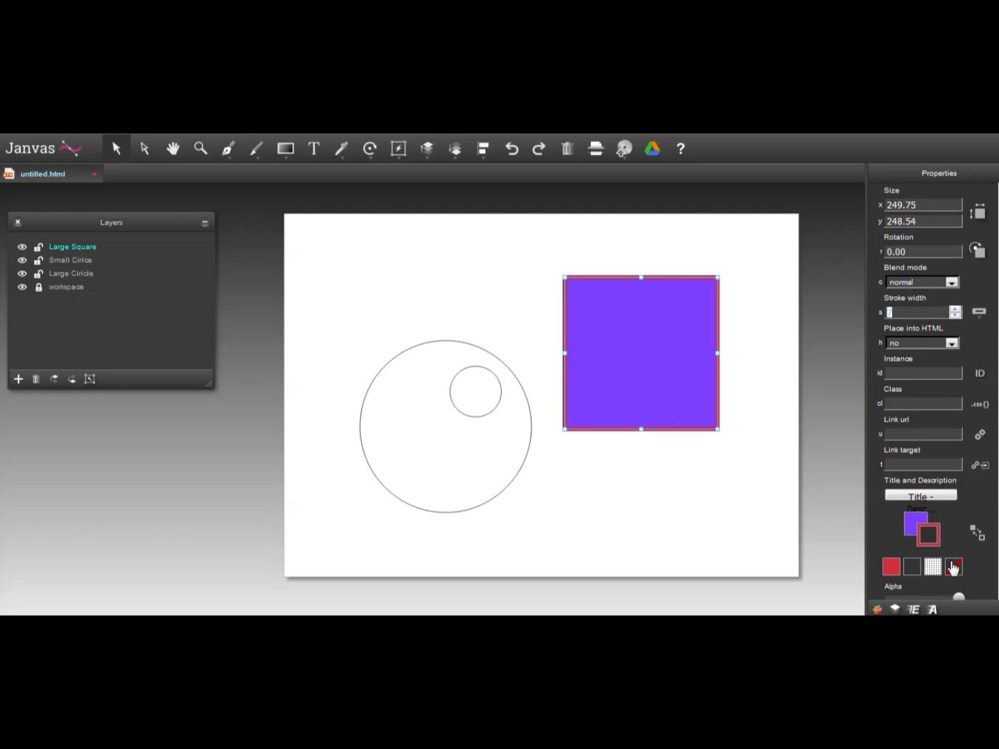
pyautogui.click(954, 569)
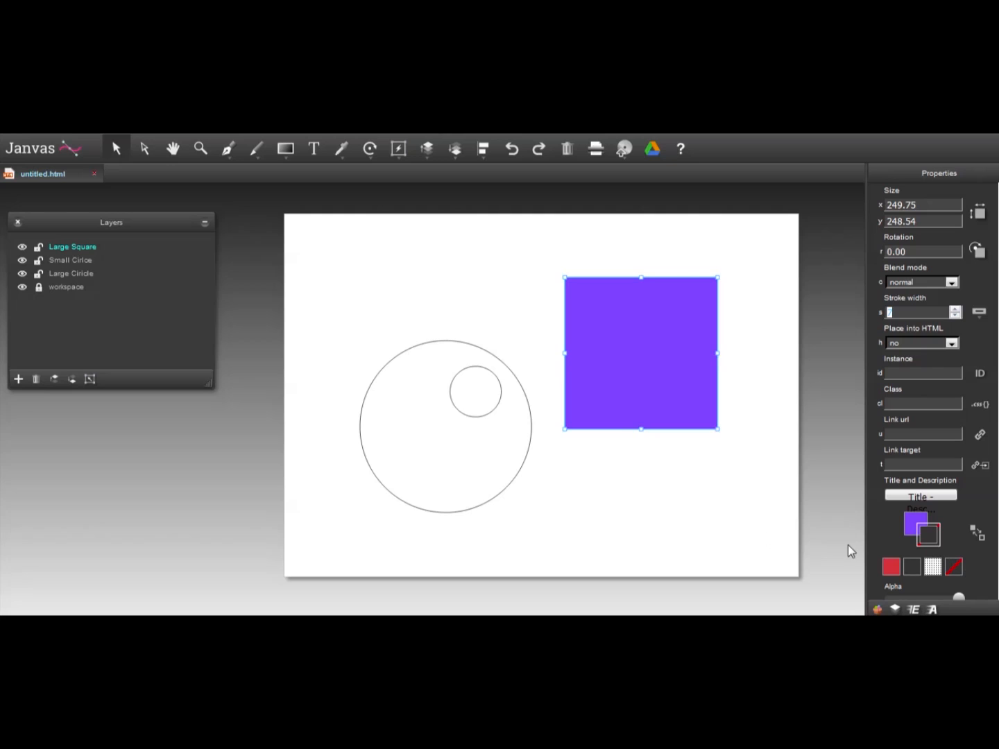
# - Apply the default grid pattern to both the outline and the fill of the large square
pyautogui.click(934, 570)
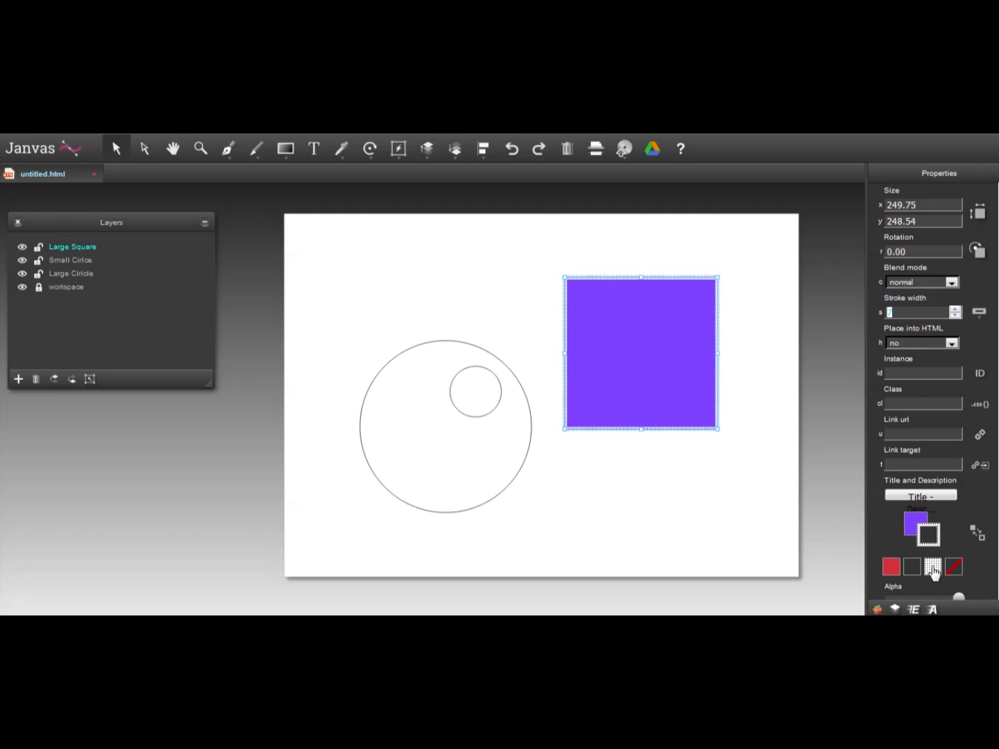
pyautogui.click(916, 526)
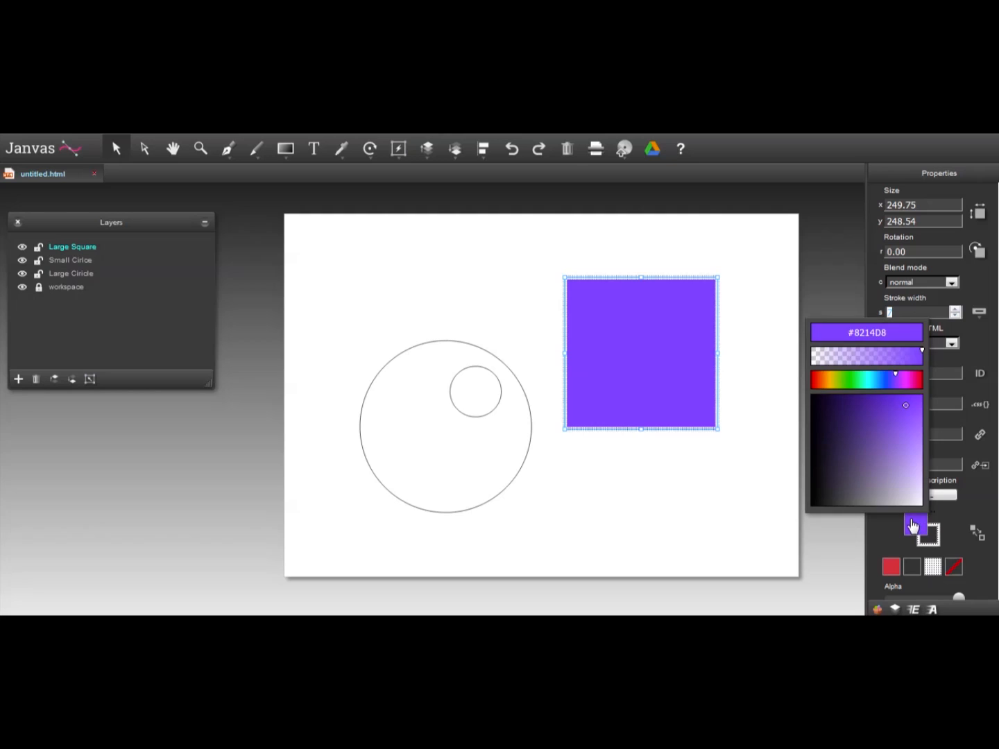
pyautogui.click(931, 572)
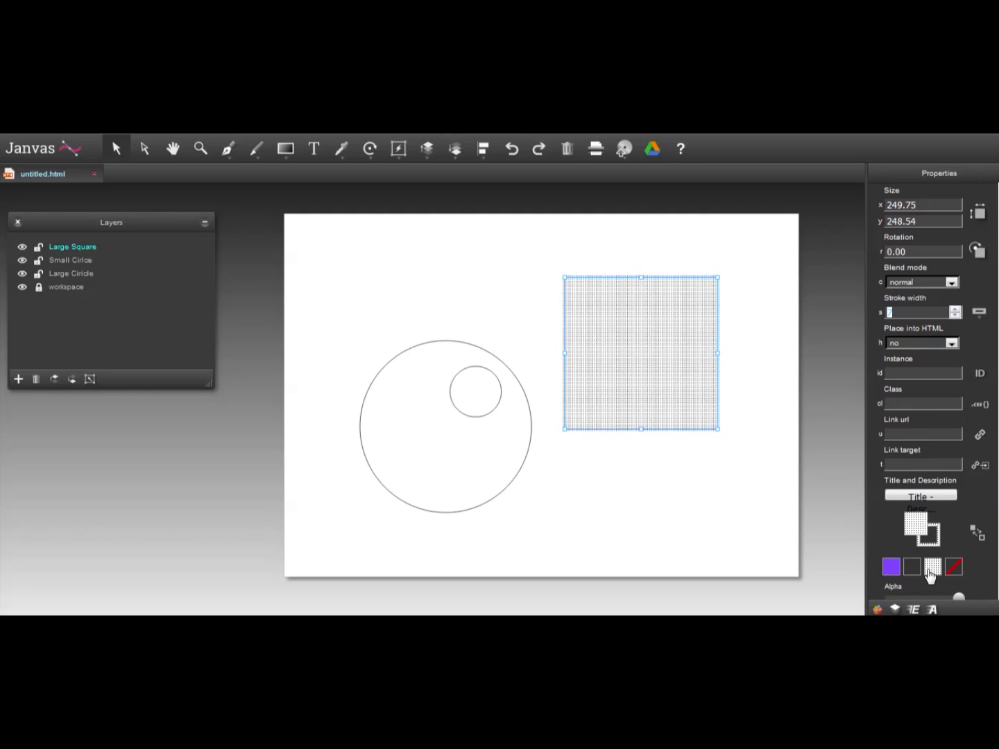
# - Replace the large square's pattern fill with the default white-to-black gradient
pyautogui.click(915, 526)
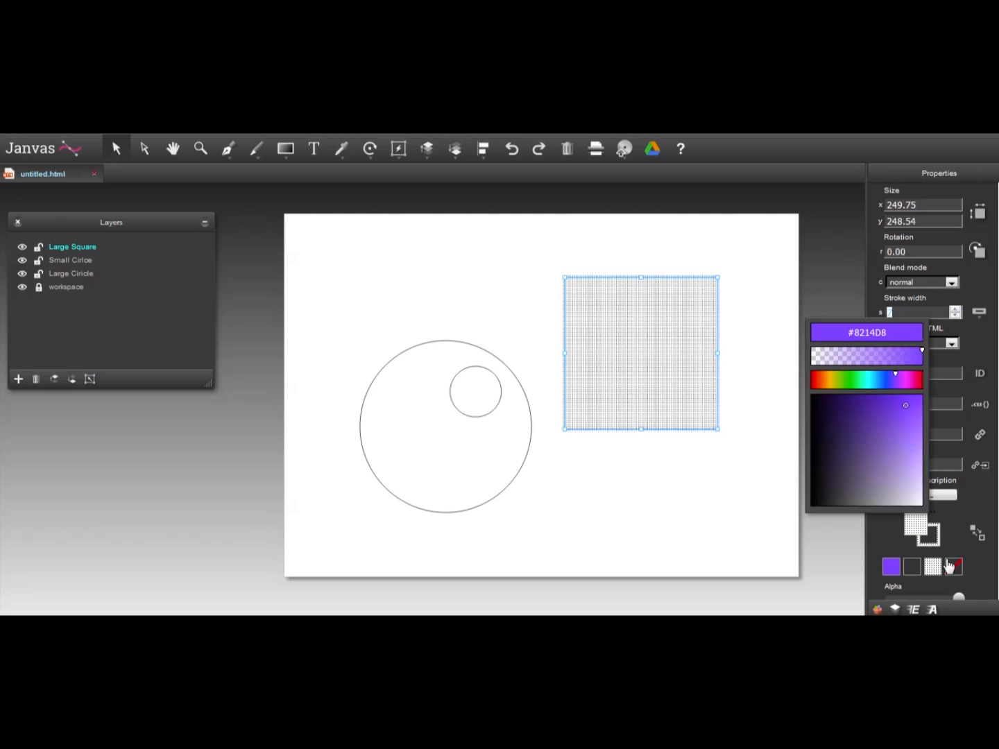
pyautogui.click(891, 567)
pyautogui.click(912, 570)
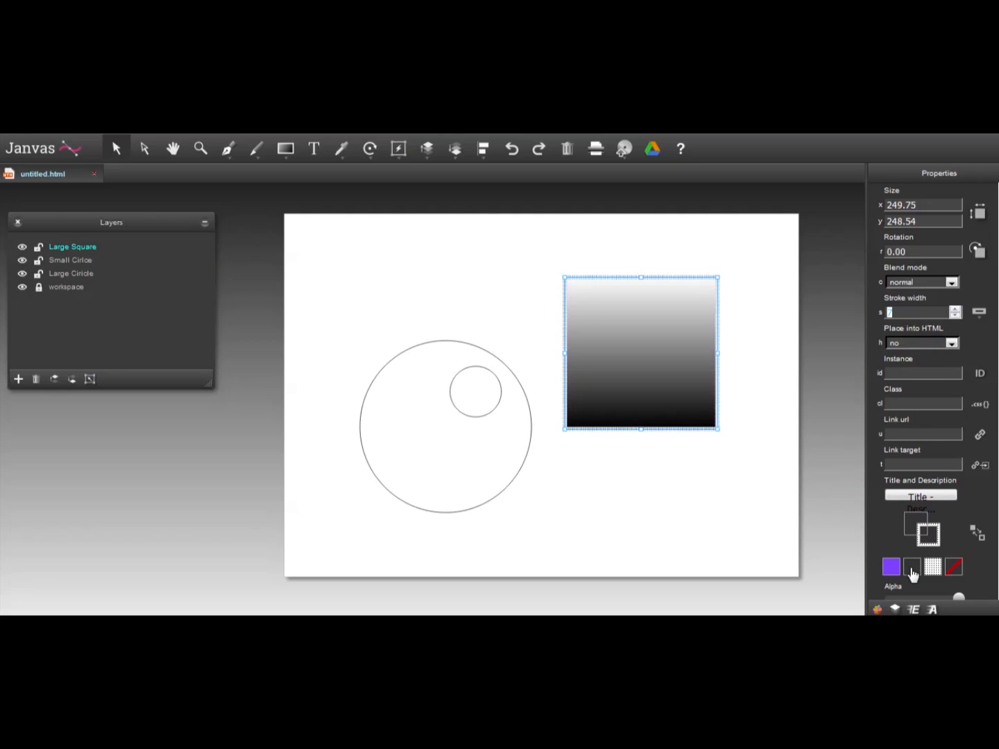
# - Try to recolor the square's linear gradient, with green #20D836 for the white stop and red #FF0000 for the black stop
pyautogui.click(914, 533)
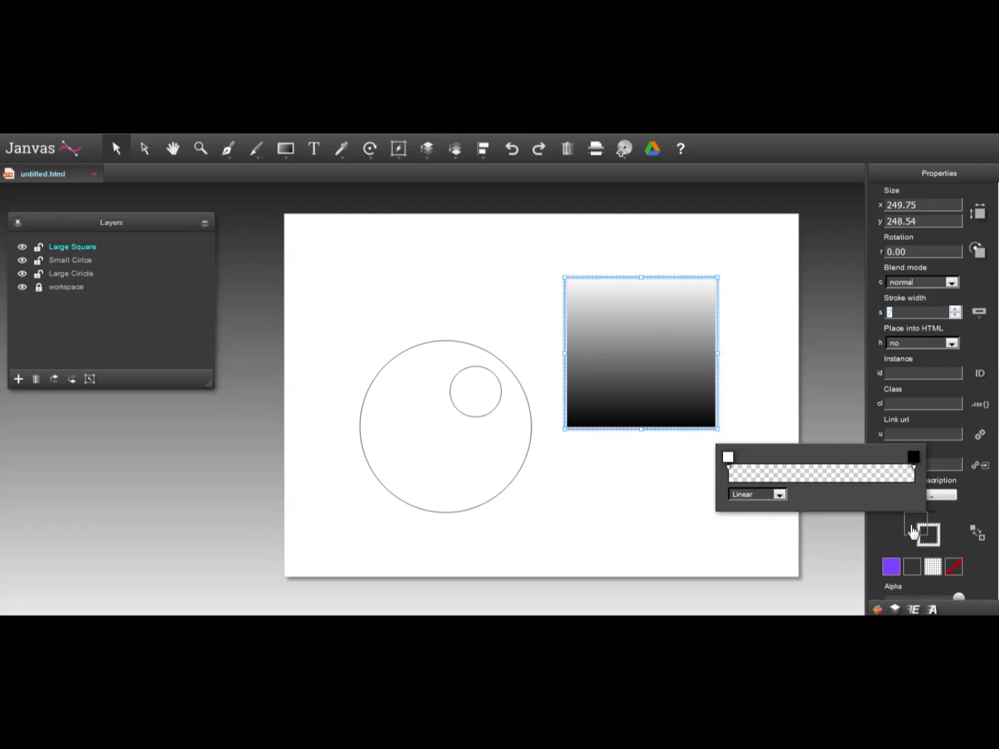
pyautogui.click(728, 457)
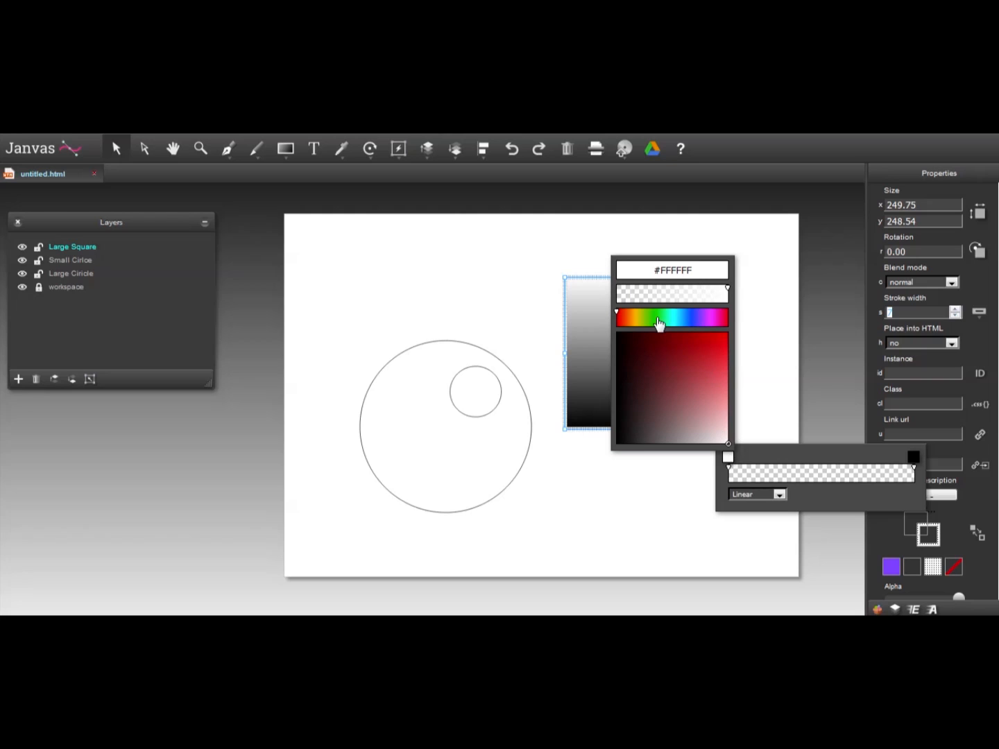
pyautogui.click(656, 319)
pyautogui.click(713, 356)
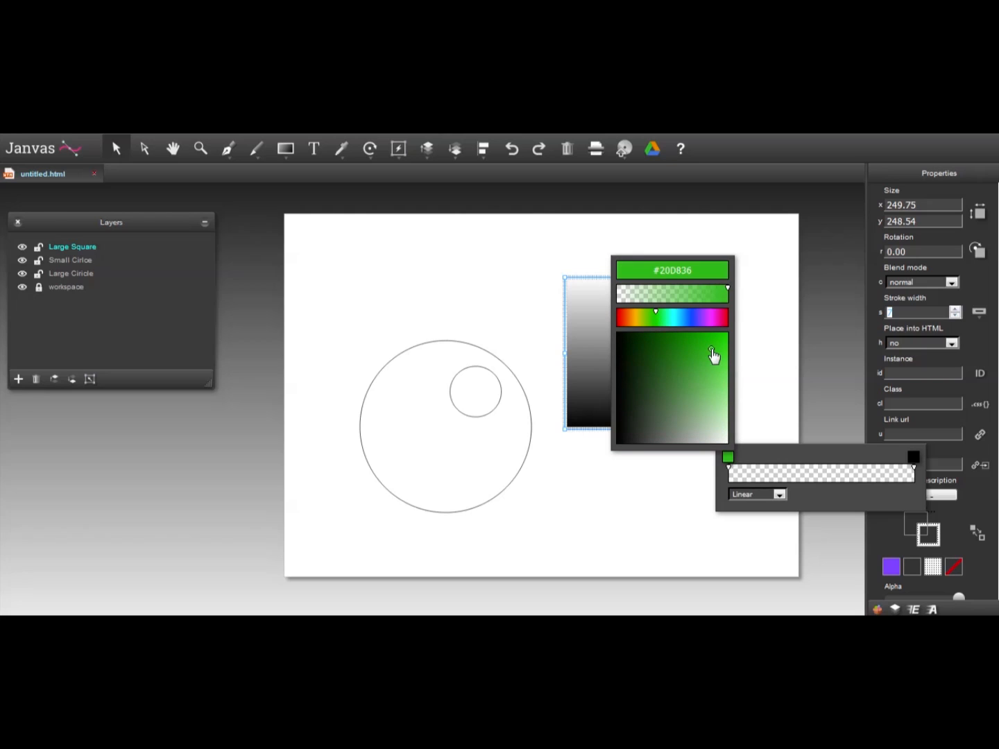
pyautogui.click(914, 459)
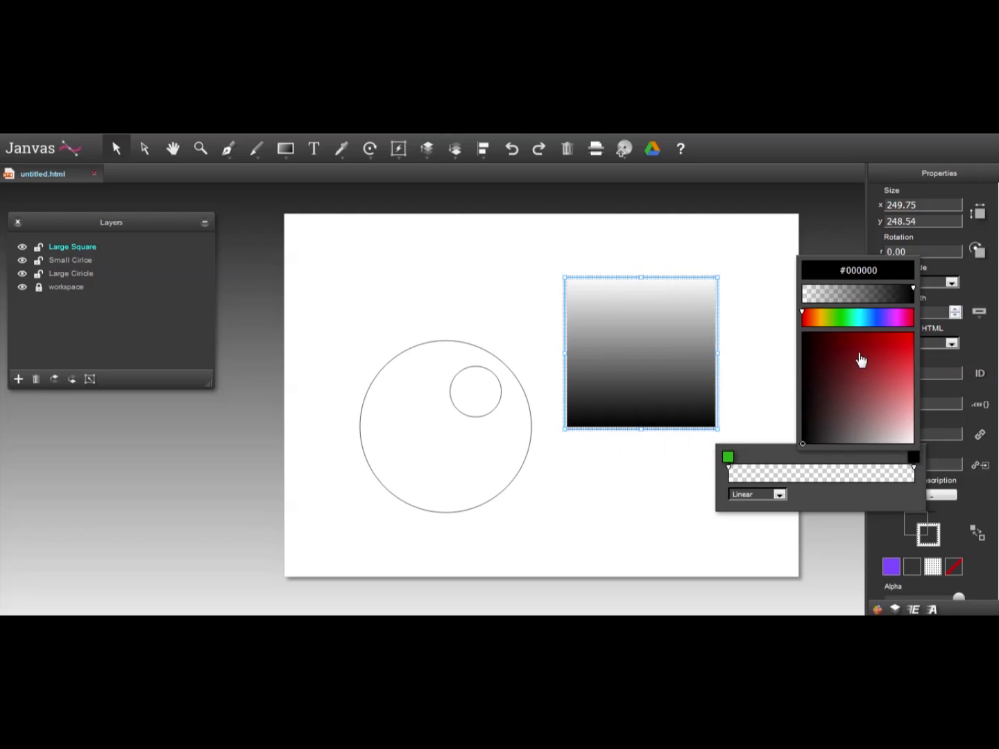
pyautogui.click(895, 325)
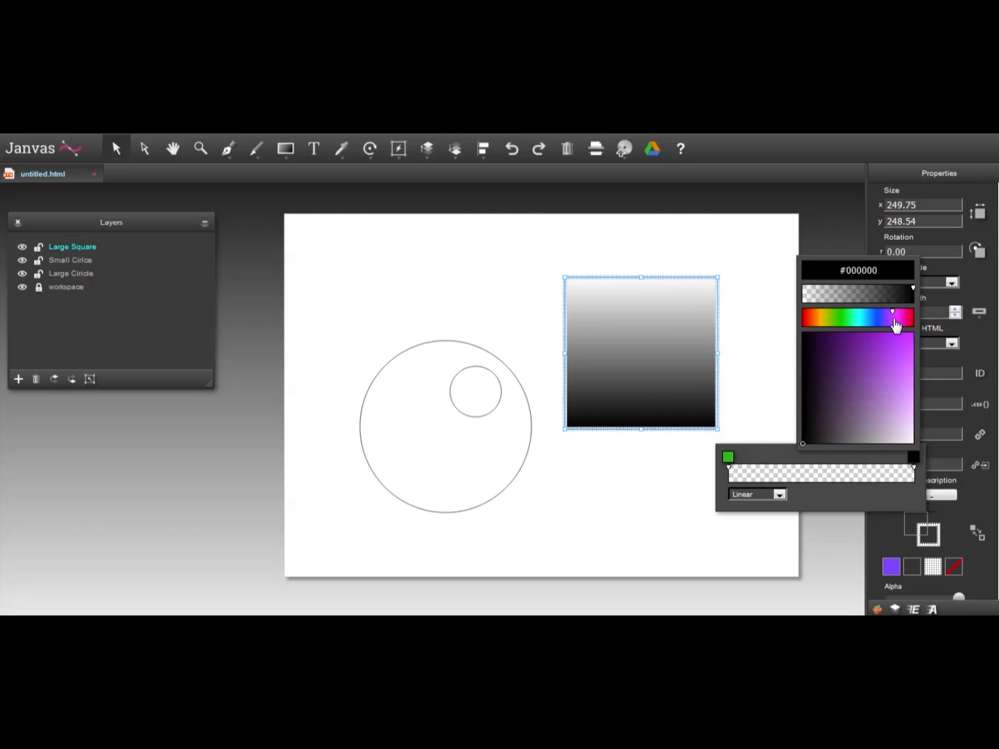
pyautogui.click(887, 373)
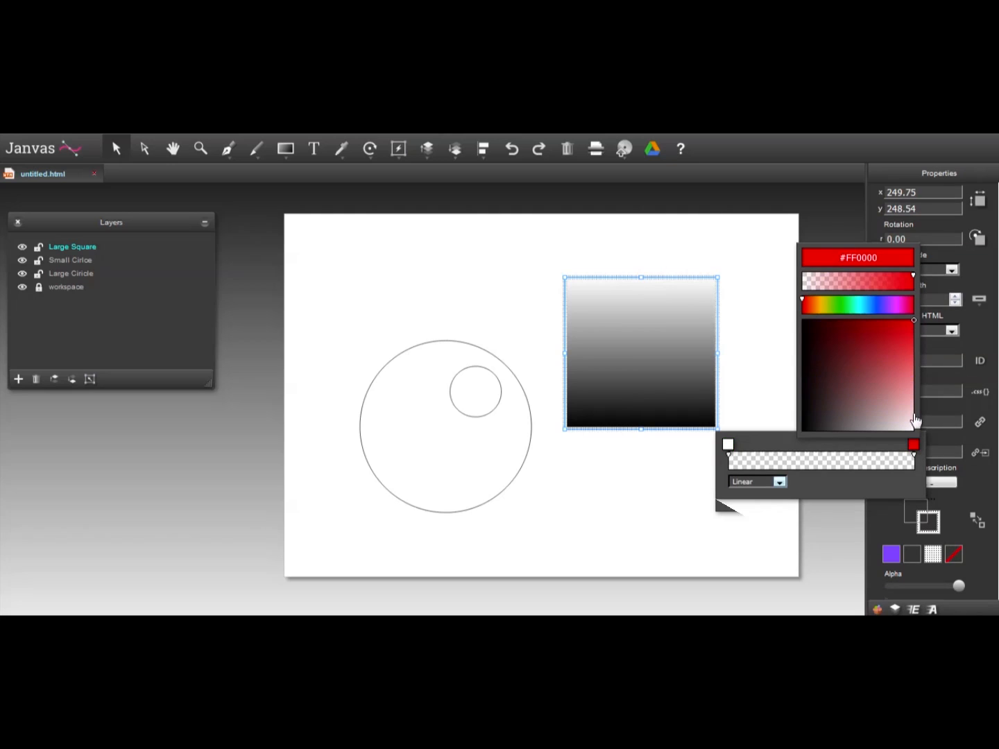
# - Switch the square's gradient type to Radial and restore its solid purple fill
pyautogui.click(779, 481)
pyautogui.click(754, 503)
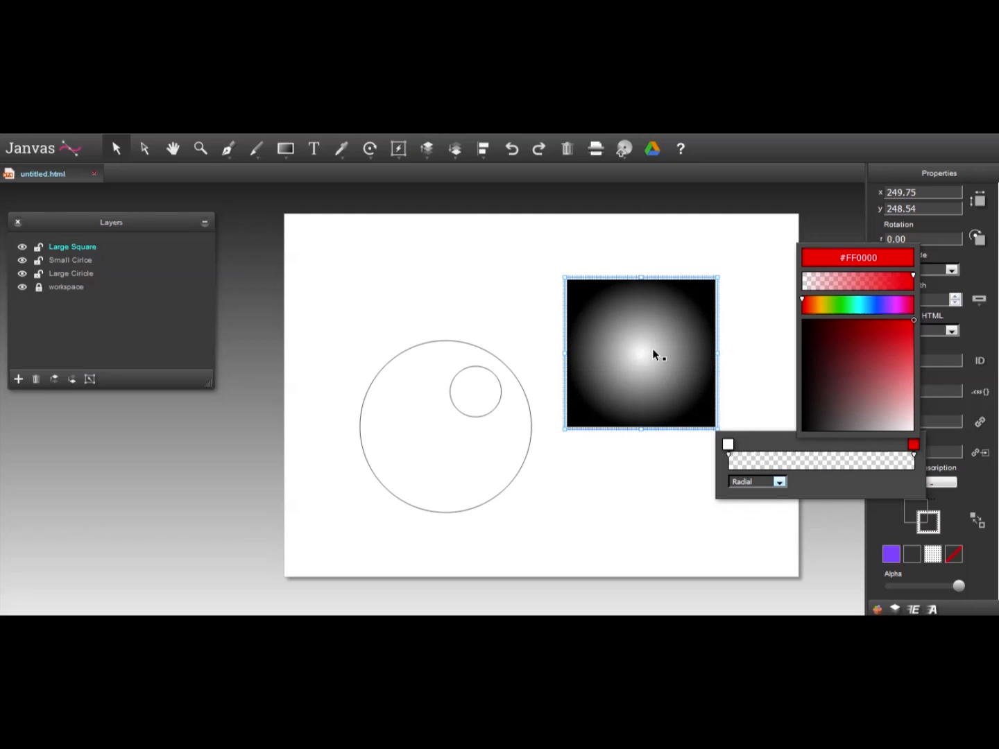
pyautogui.click(889, 524)
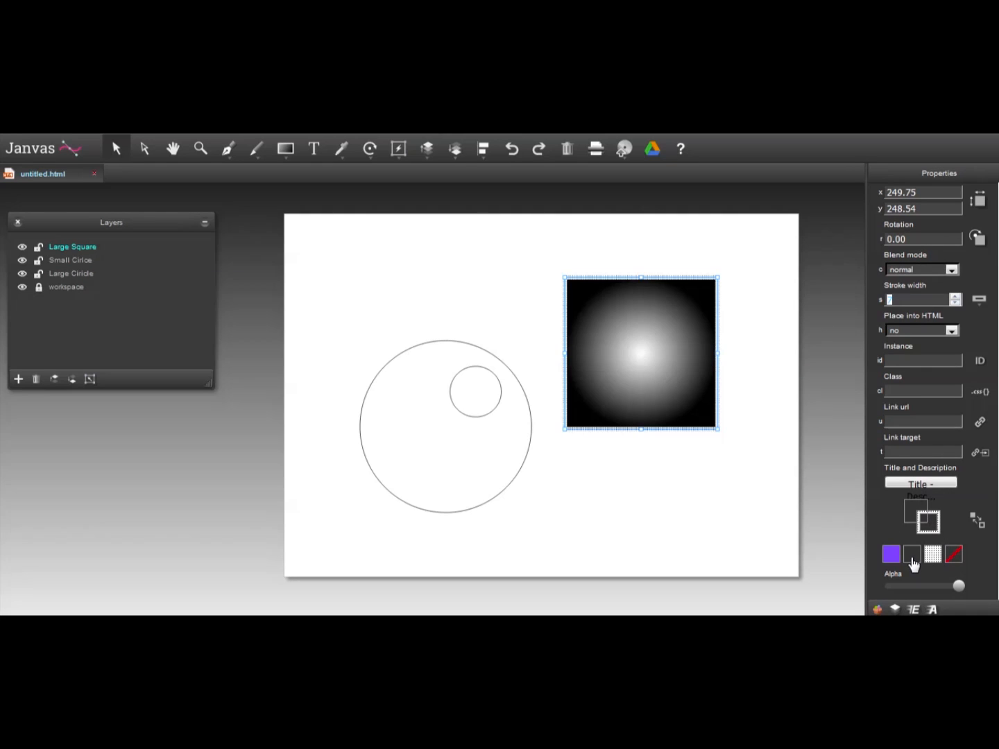
pyautogui.click(890, 558)
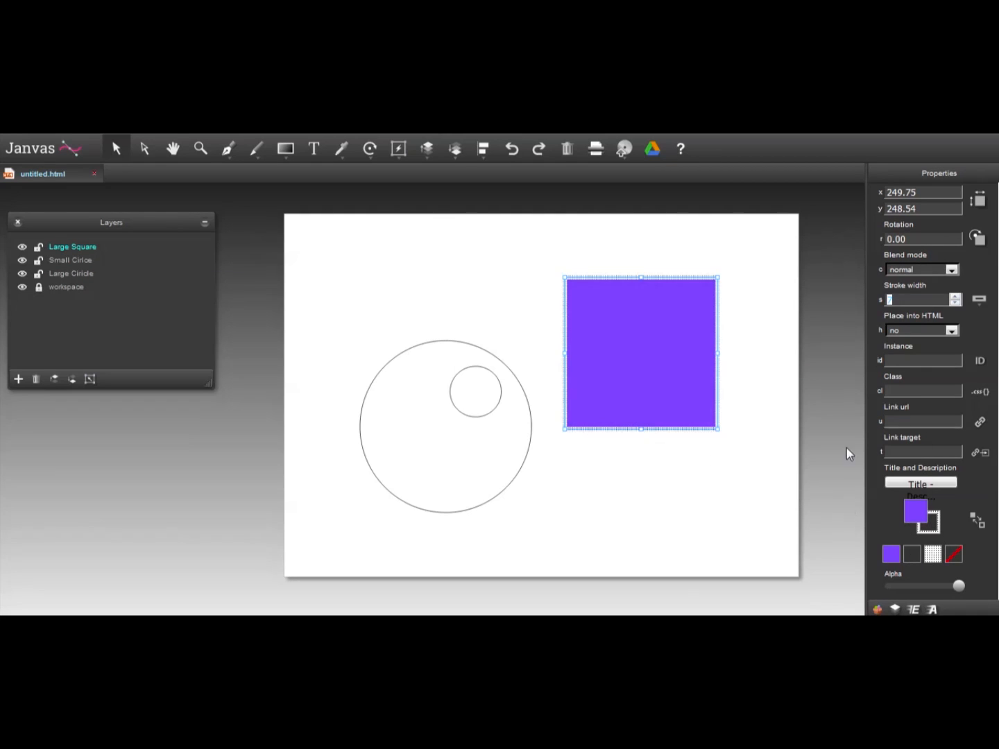
pyautogui.click(751, 441)
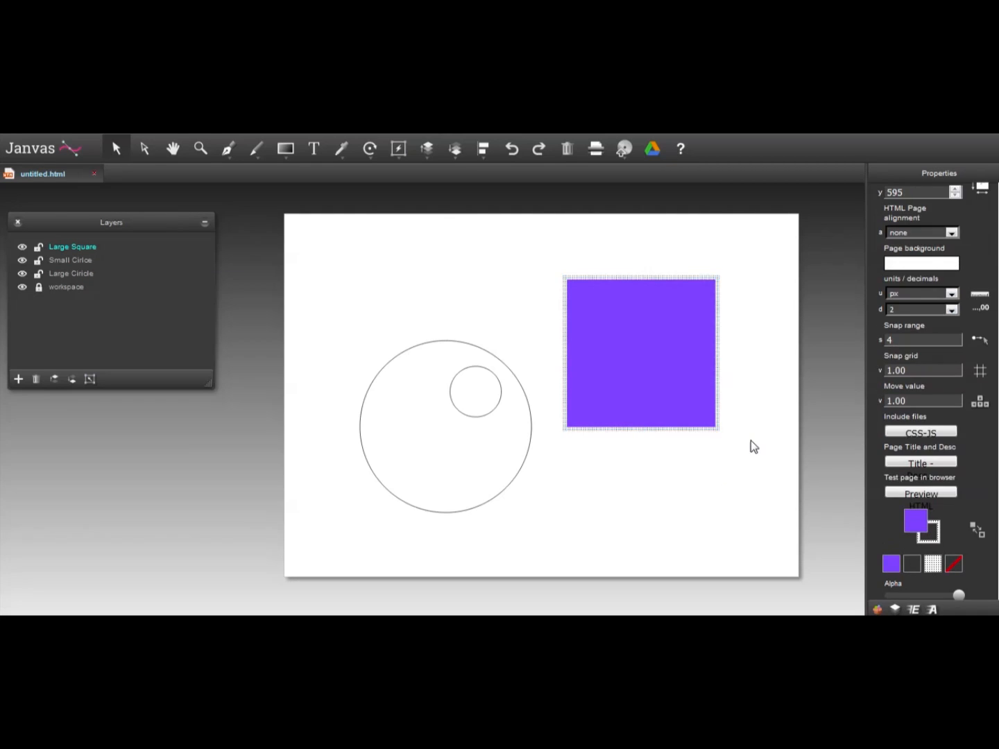
pyautogui.click(707, 417)
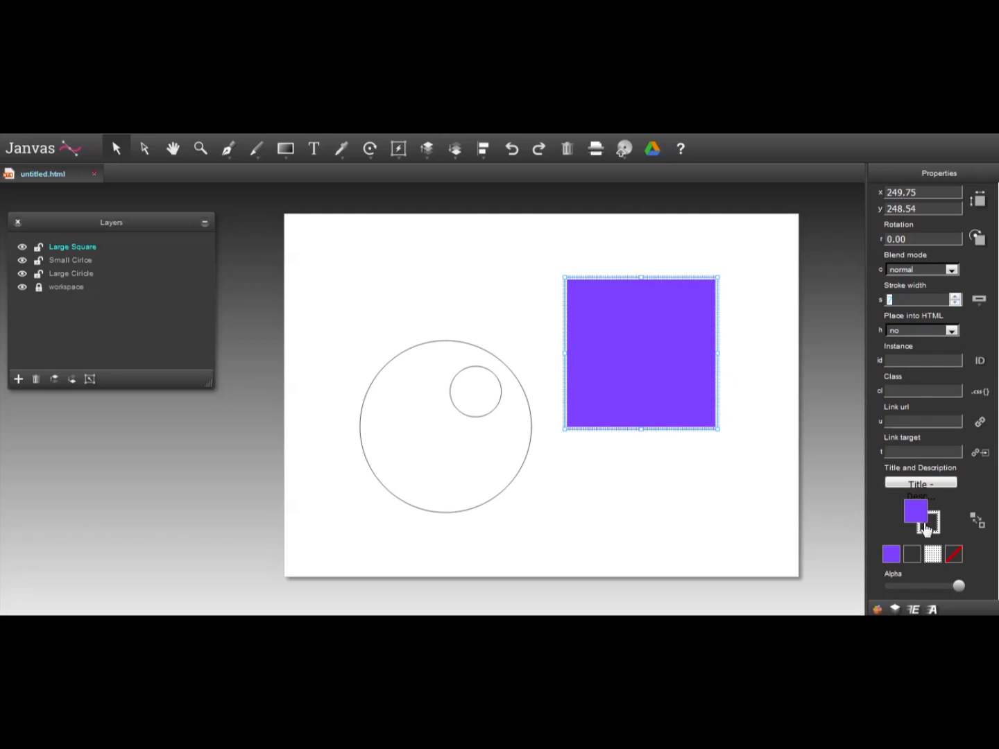
pyautogui.click(934, 555)
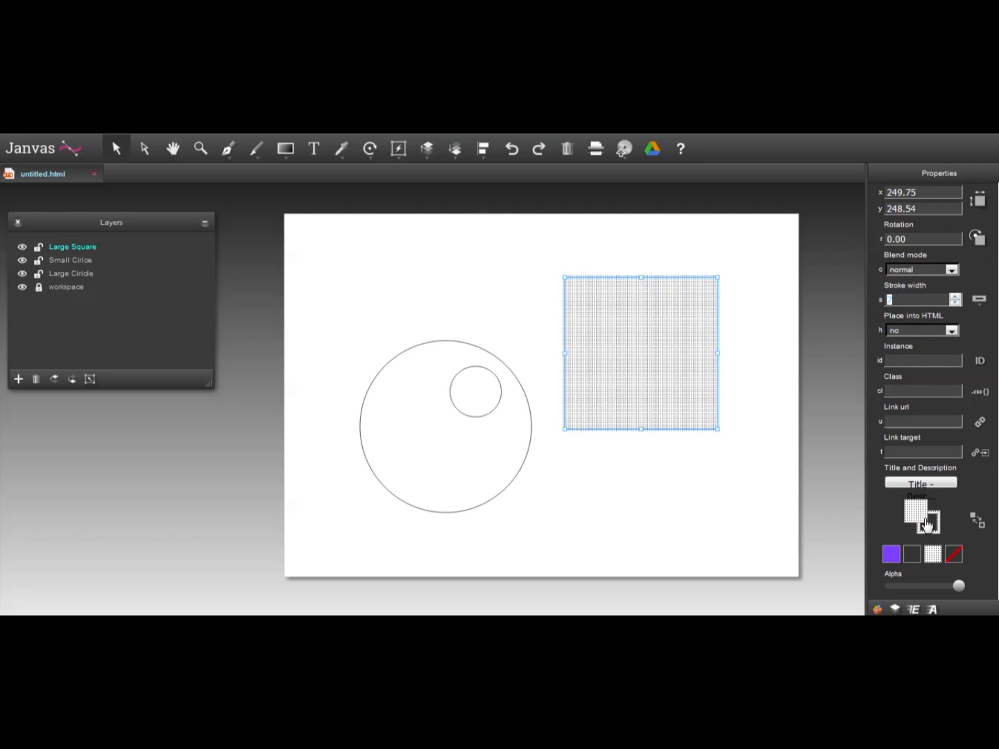
pyautogui.click(892, 555)
# - Change the large square's outline from the grid pattern to a solid crimson color
pyautogui.click(936, 529)
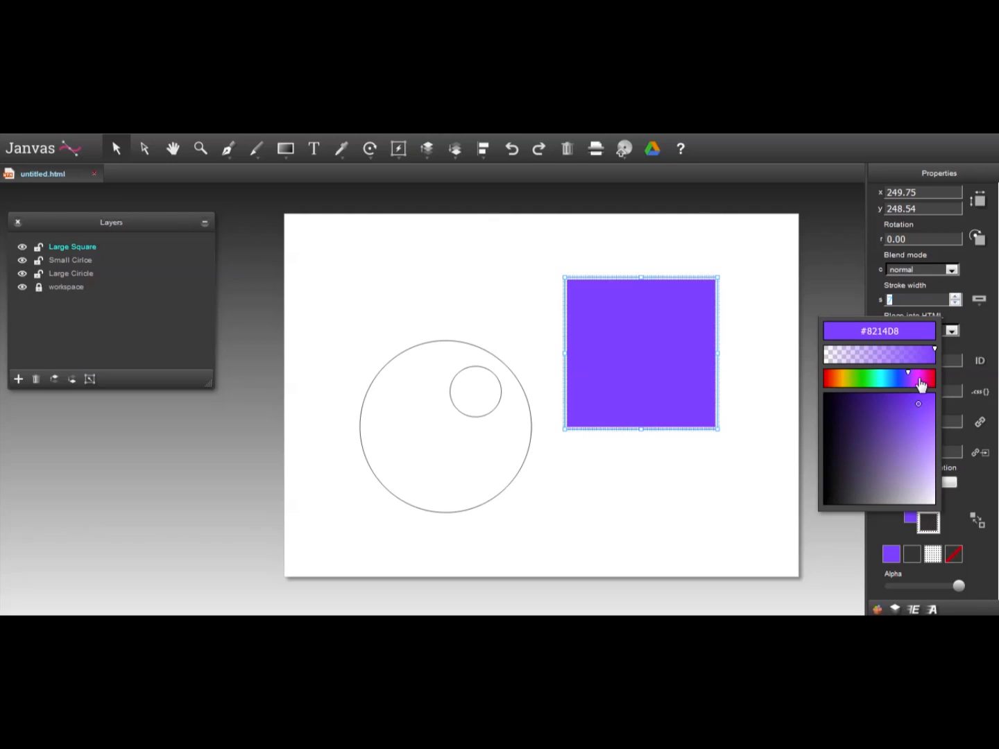
pyautogui.moveTo(921, 385); pyautogui.dragTo(931, 380)
pyautogui.click(971, 566)
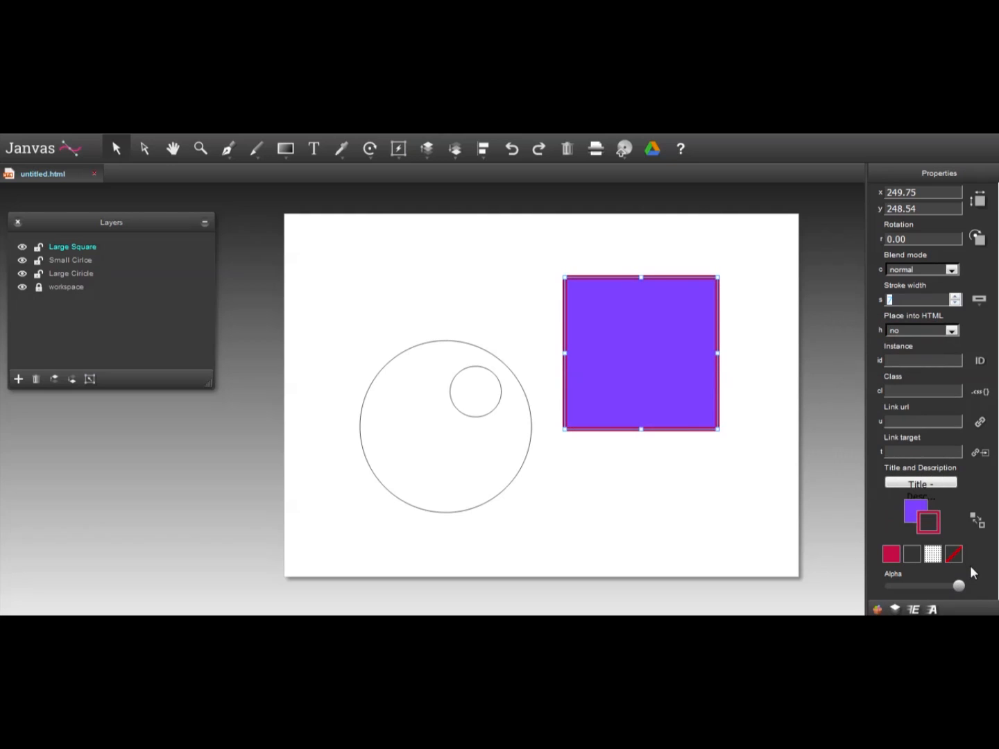
pyautogui.click(730, 494)
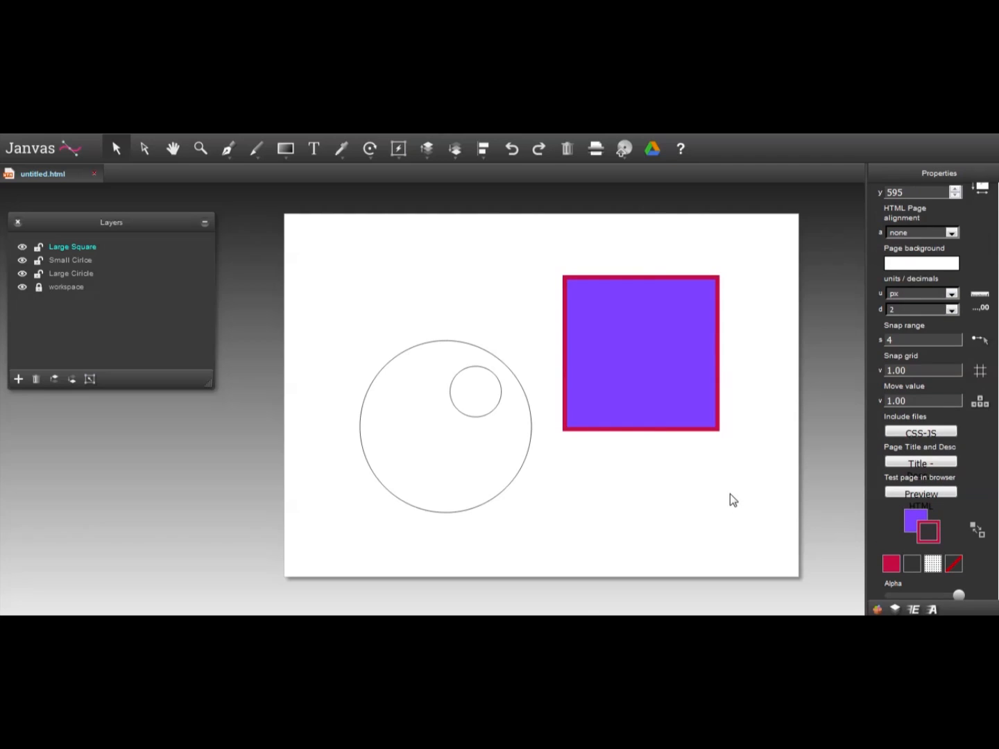
# - Select the large square, open the Library and browse its list of fonts
pyautogui.click(570, 419)
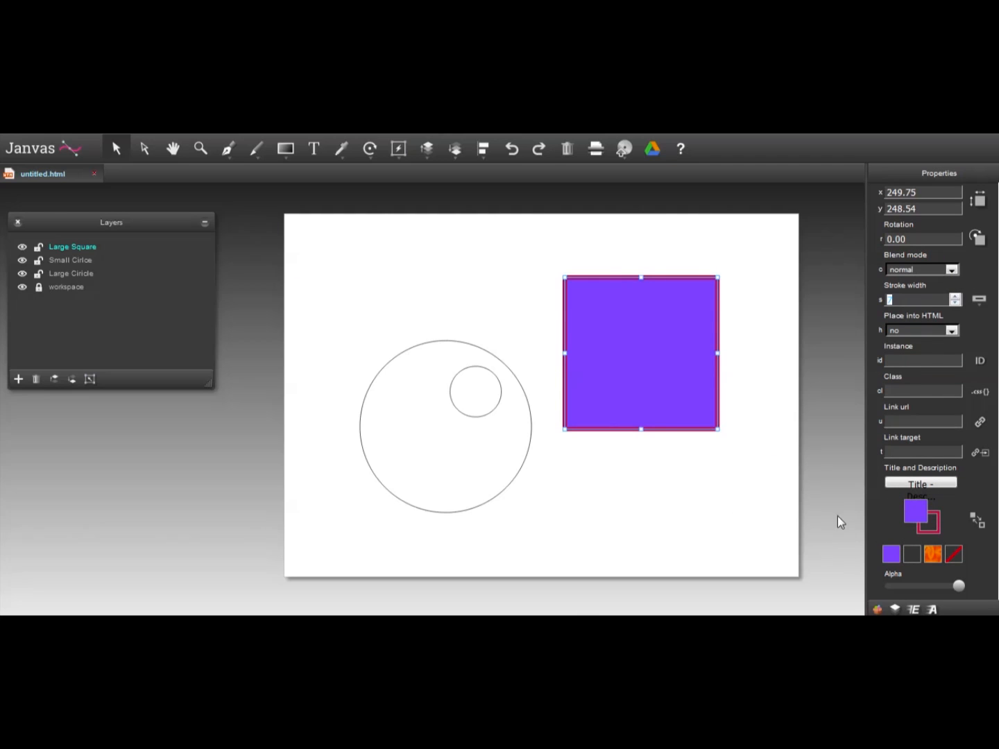
pyautogui.click(877, 609)
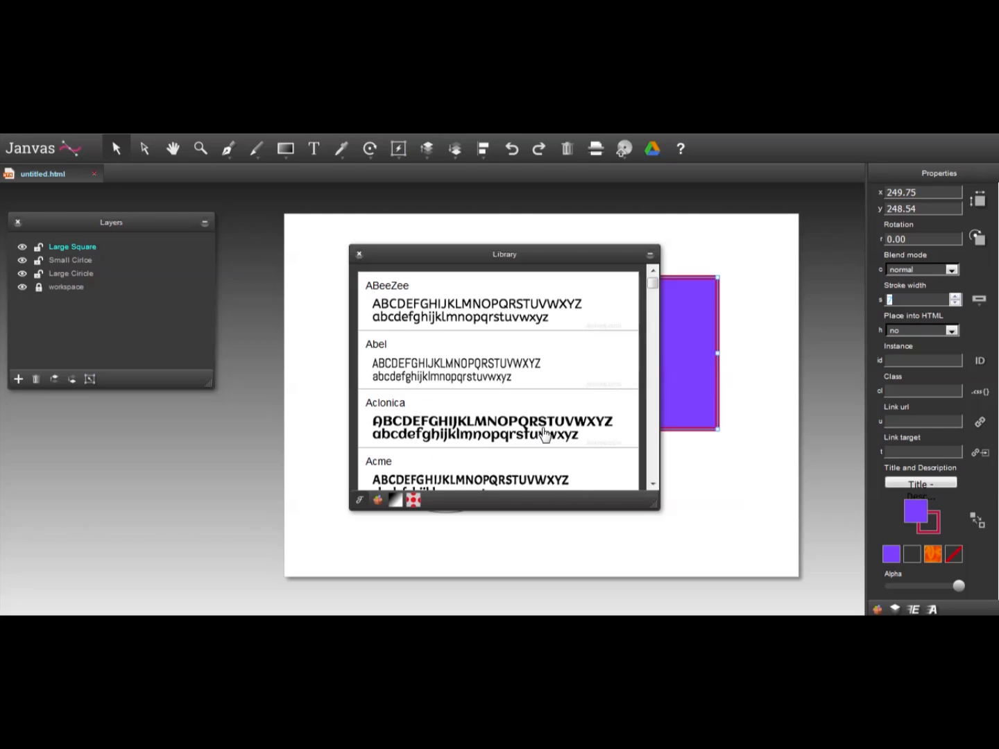
pyautogui.moveTo(652, 288); pyautogui.dragTo(653, 296)
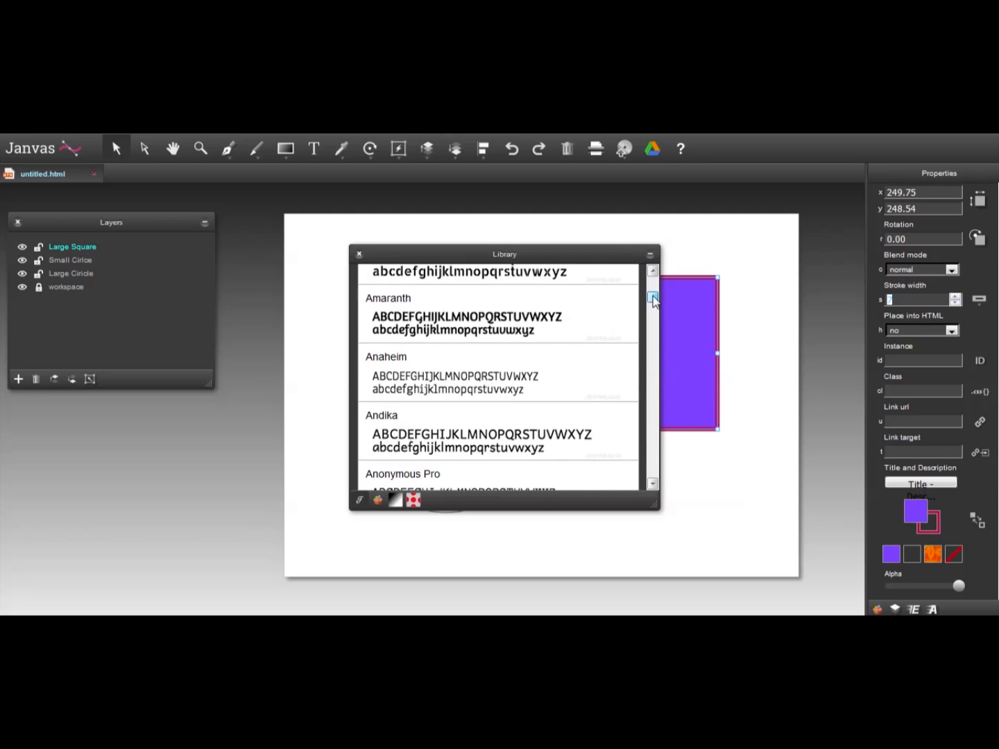
# - Try out the Amaranth font sample from the Library on the canvas, reposition it between the circles and the square, and delete it
pyautogui.moveTo(460, 325); pyautogui.dragTo(696, 383)
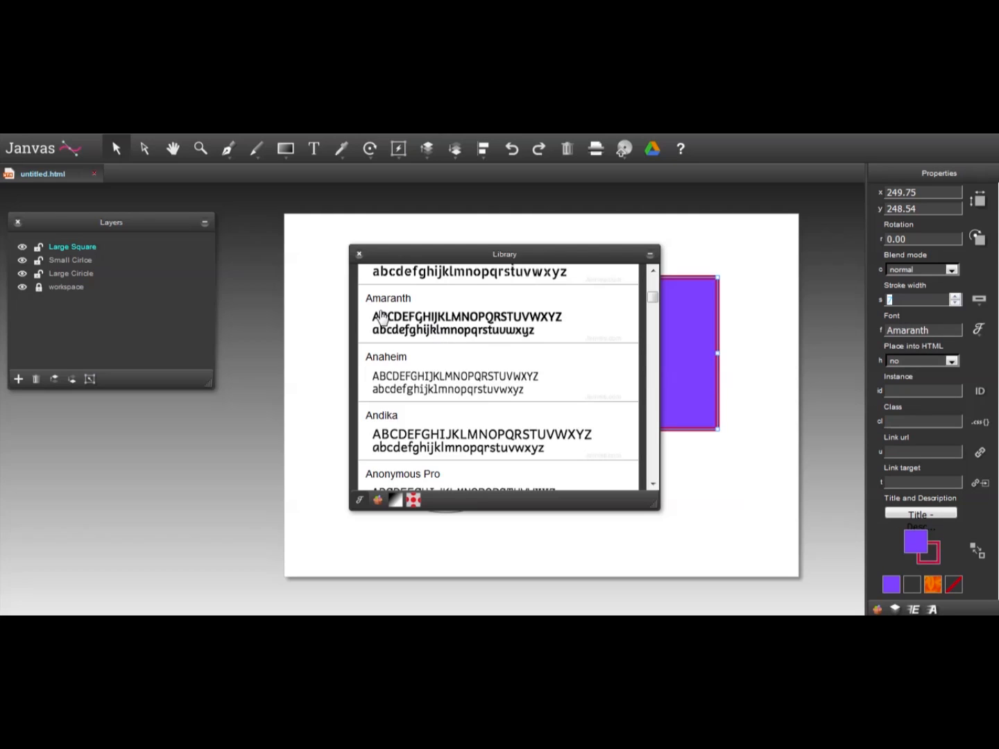
pyautogui.moveTo(378, 318); pyautogui.dragTo(665, 327)
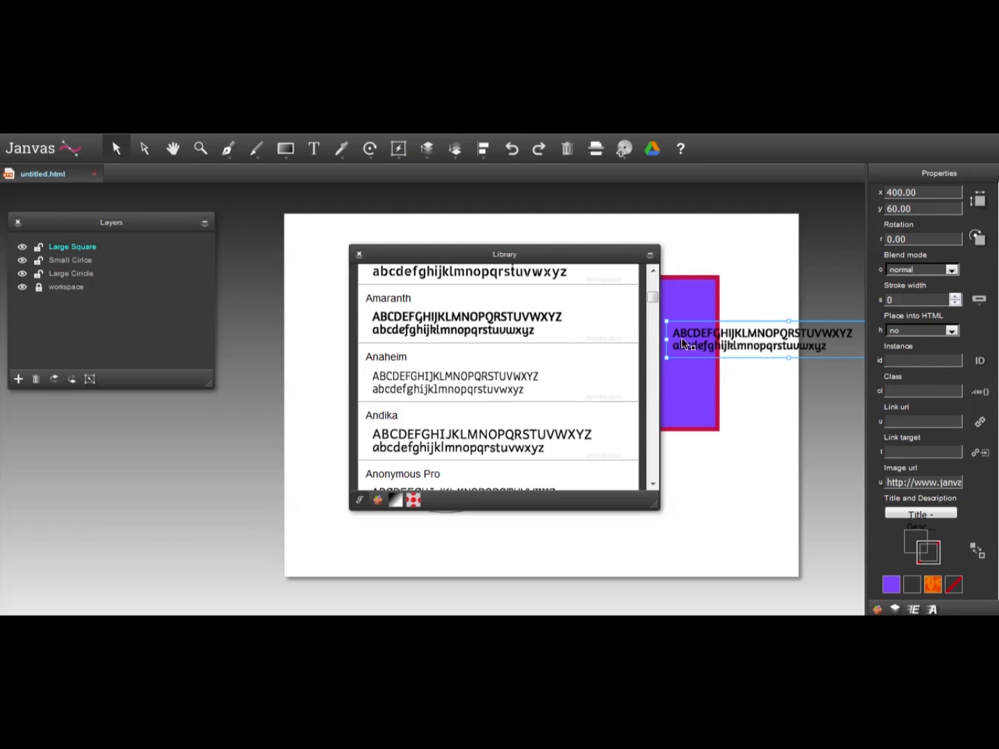
pyautogui.moveTo(723, 340); pyautogui.dragTo(696, 339)
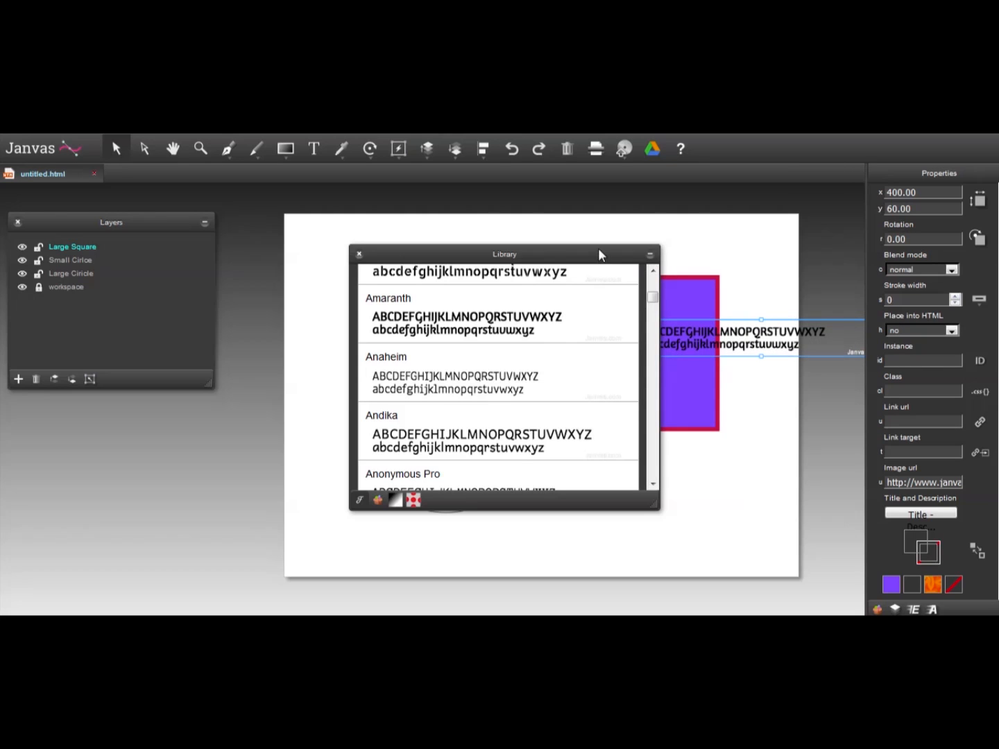
pyautogui.moveTo(597, 254); pyautogui.dragTo(347, 278)
pyautogui.moveTo(723, 338); pyautogui.dragTo(543, 339)
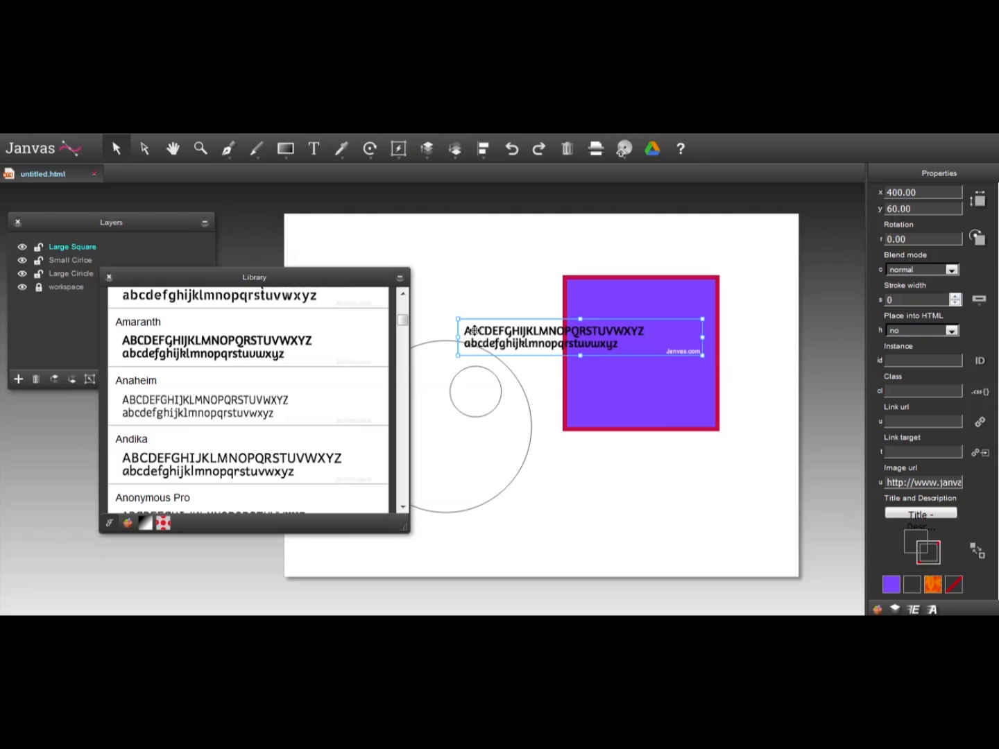
pyautogui.moveTo(470, 334)
pyautogui.mouseDown()
pyautogui.moveTo(525, 341)
pyautogui.moveTo(463, 325)
pyautogui.mouseUp()
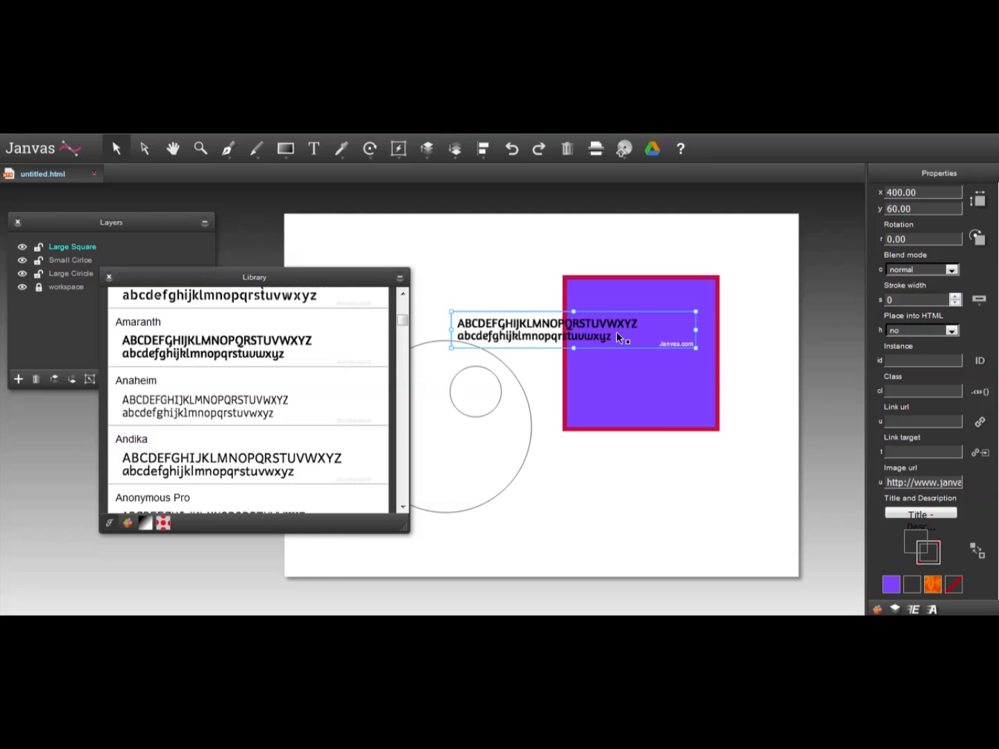
pyautogui.moveTo(611, 340)
pyautogui.mouseDown()
pyautogui.moveTo(584, 340)
pyautogui.moveTo(602, 340)
pyautogui.mouseUp()
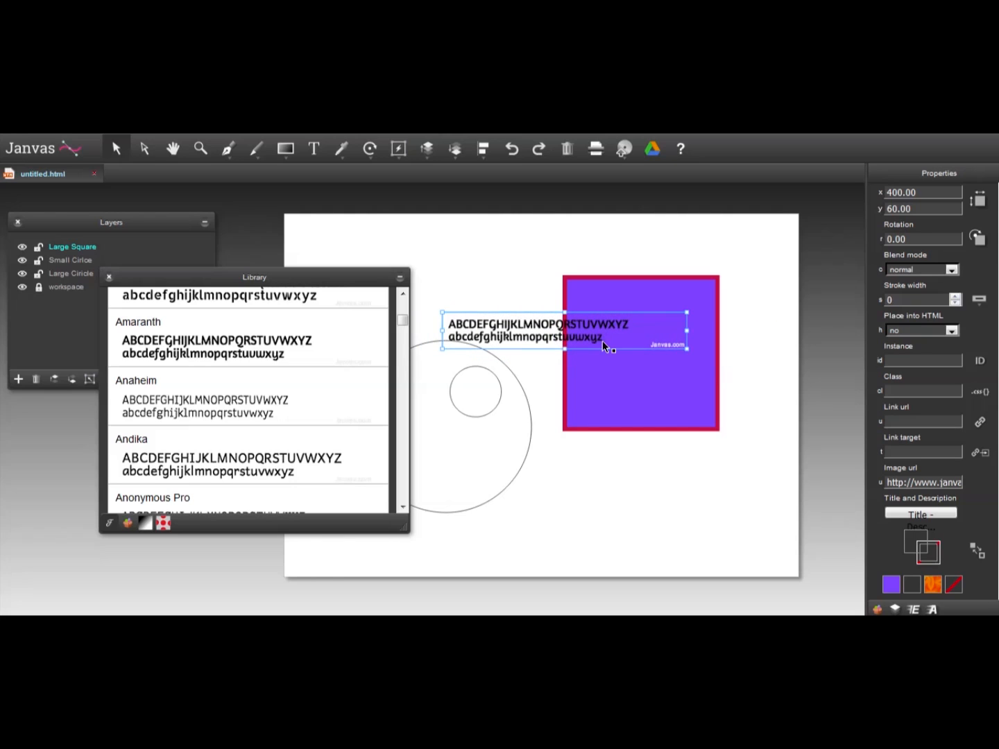
pyautogui.press('Delete')
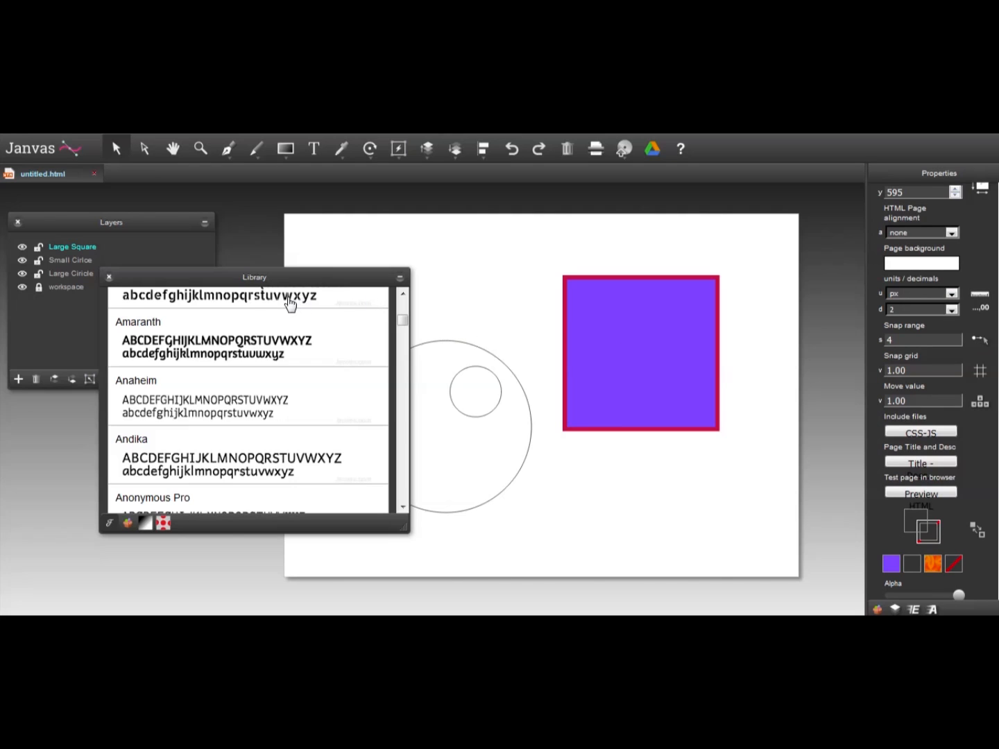
# - Browse the Handwriting fonts in the Library
pyautogui.click(128, 525)
pyautogui.click(111, 524)
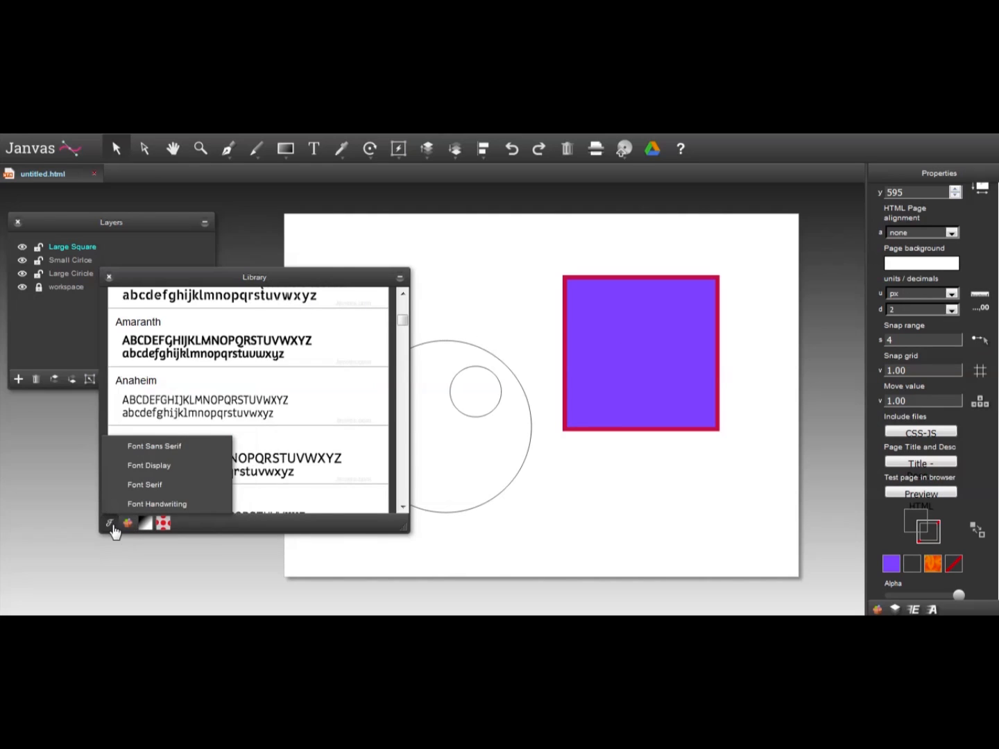
pyautogui.click(134, 488)
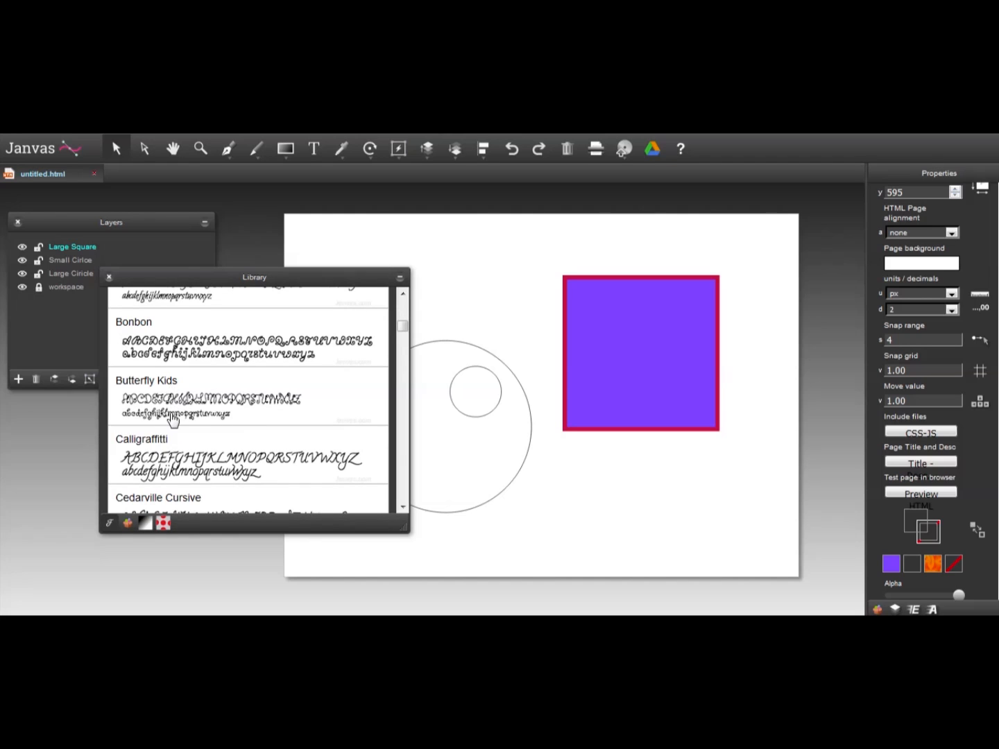
pyautogui.click(129, 523)
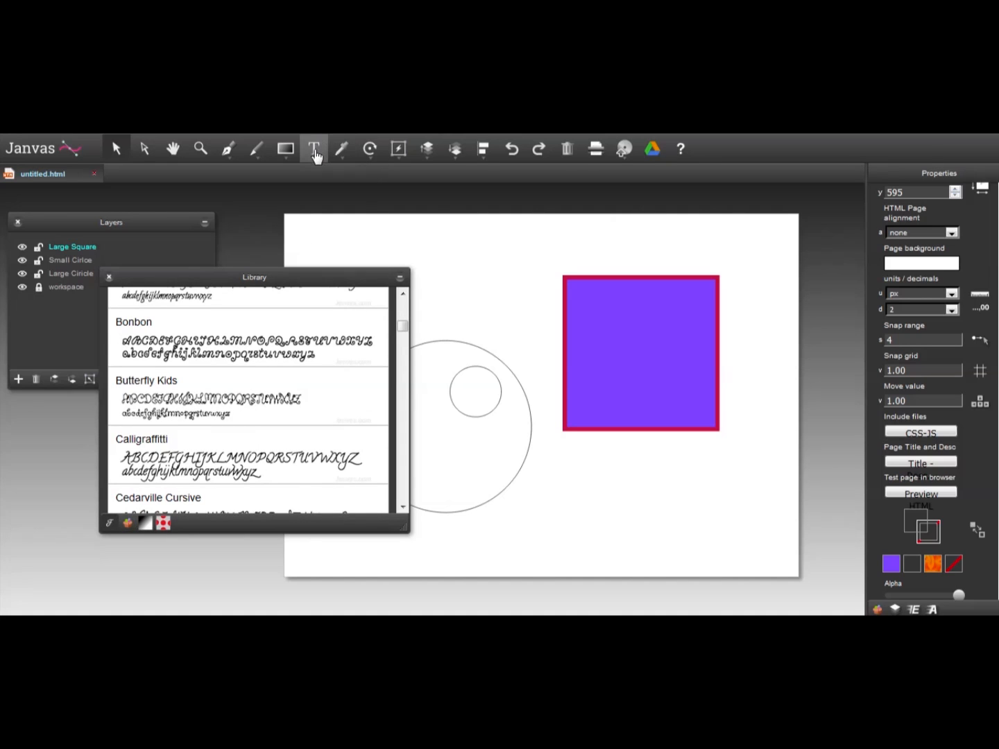
# - Place the wooden desk with computer and chair from the Library's Furniture clip art below the large square
pyautogui.click(128, 524)
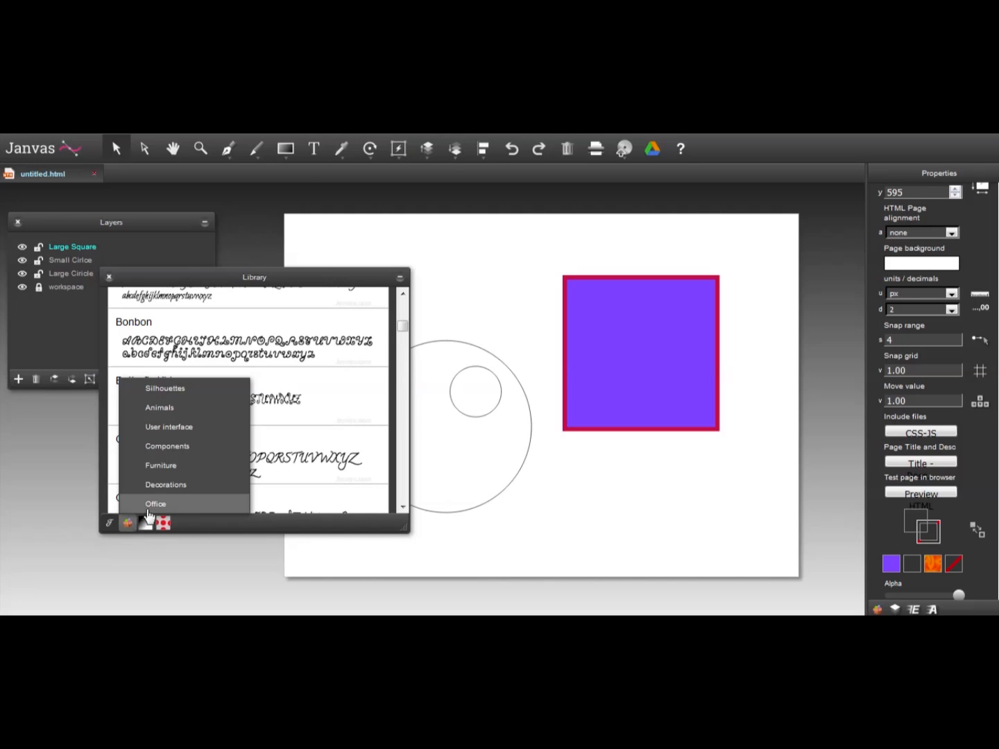
pyautogui.click(159, 469)
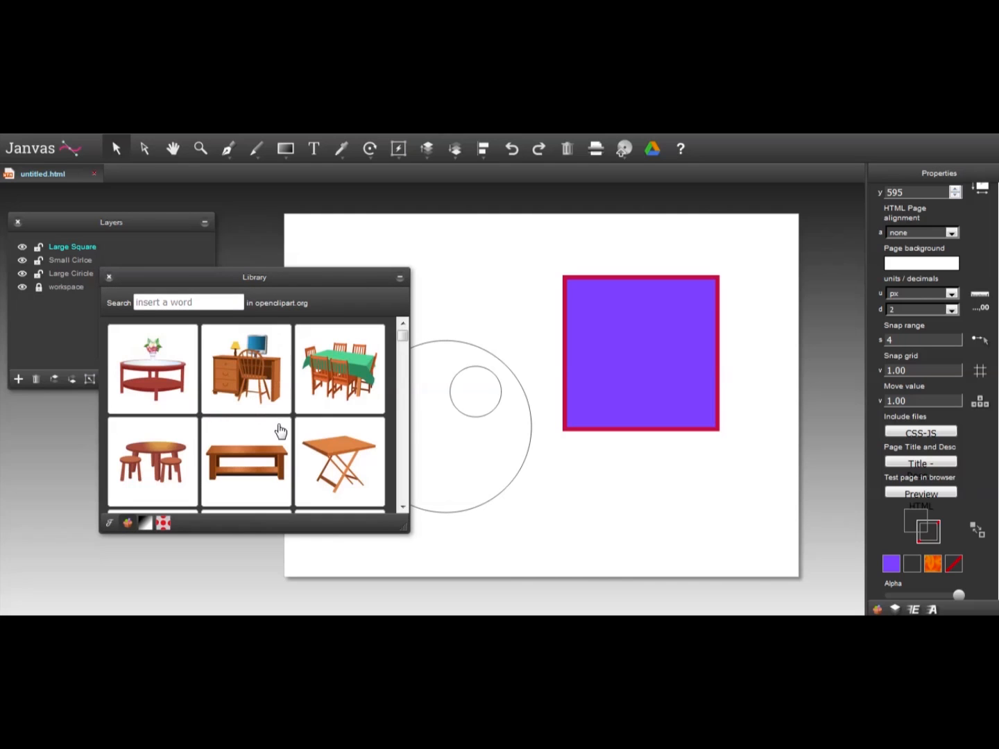
pyautogui.moveTo(248, 383); pyautogui.dragTo(536, 453)
# - Place the brown rabbit from the Library's Animals clip art over the large square's lower-left corner
pyautogui.click(127, 524)
pyautogui.click(173, 411)
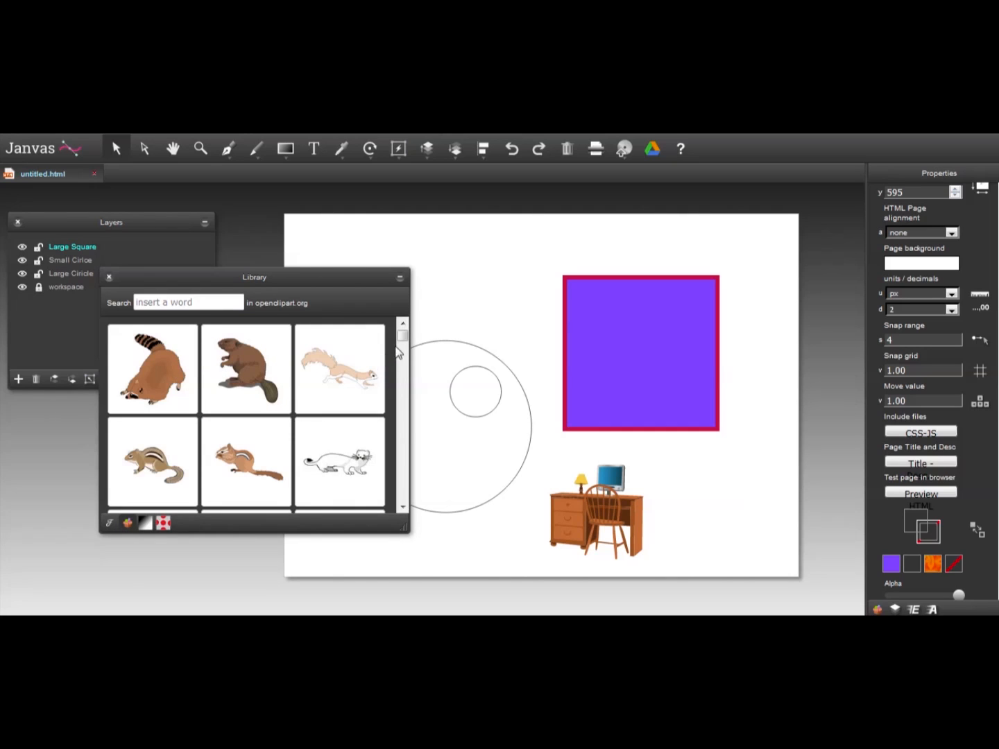
pyautogui.moveTo(403, 336); pyautogui.dragTo(534, 327)
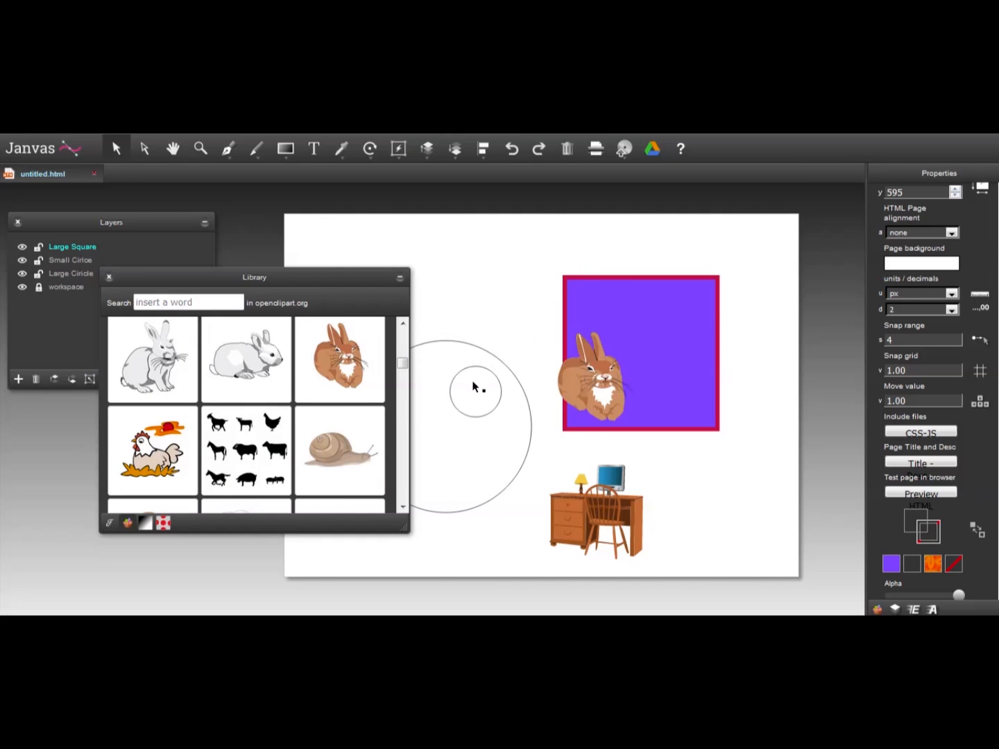
# - Look through the Library's linear and radial gradient collections
pyautogui.click(144, 524)
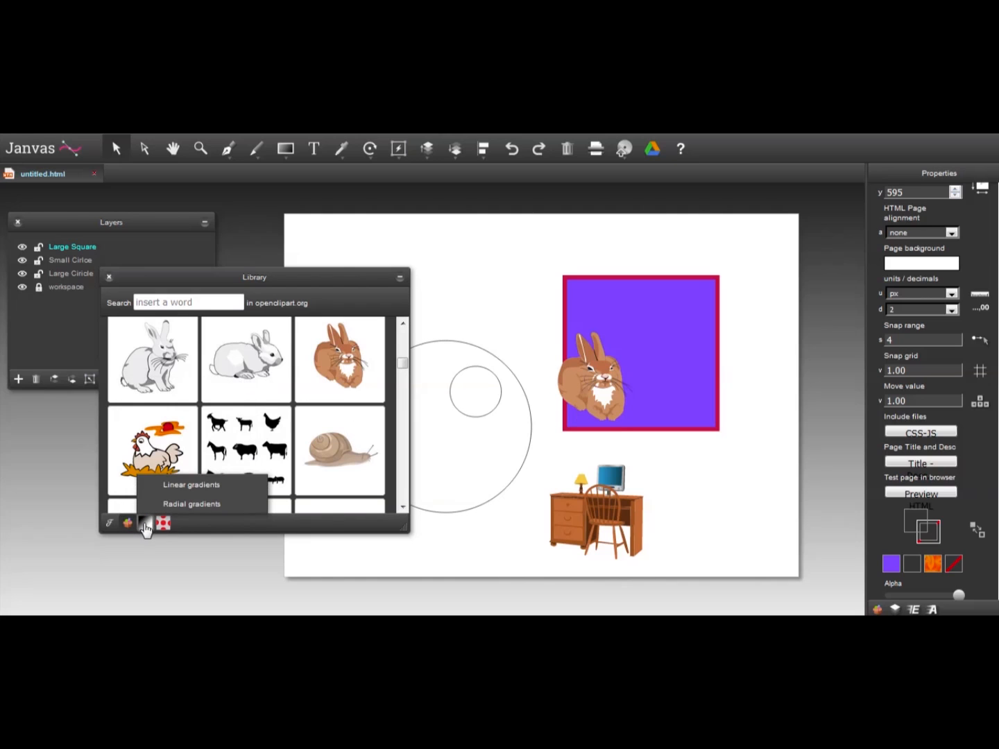
pyautogui.click(170, 486)
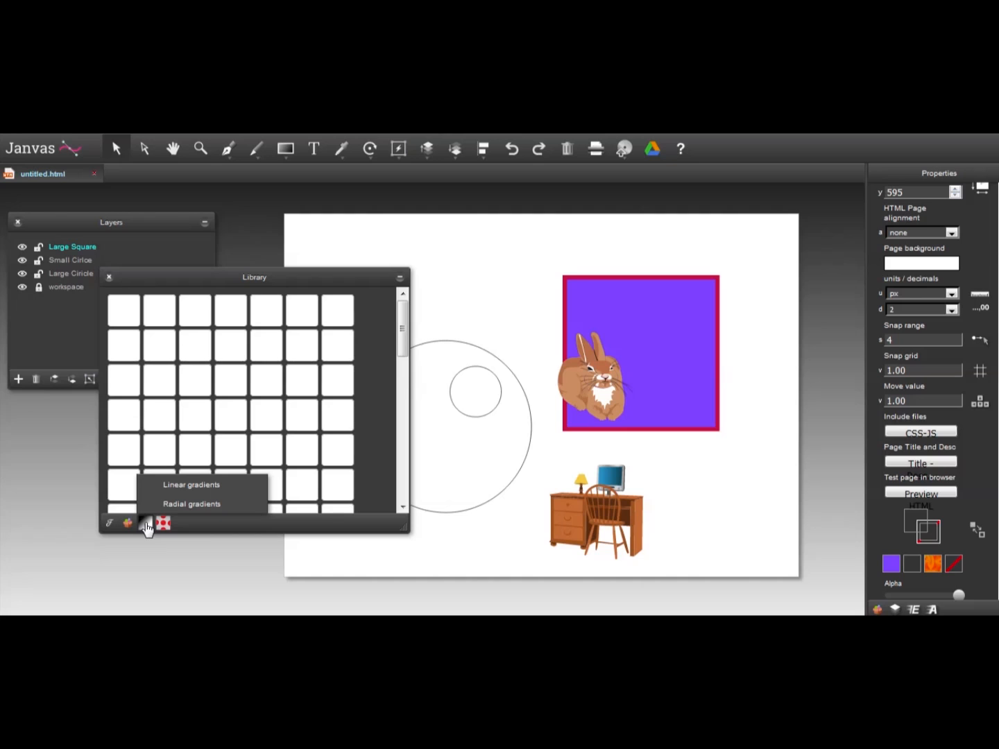
pyautogui.click(164, 506)
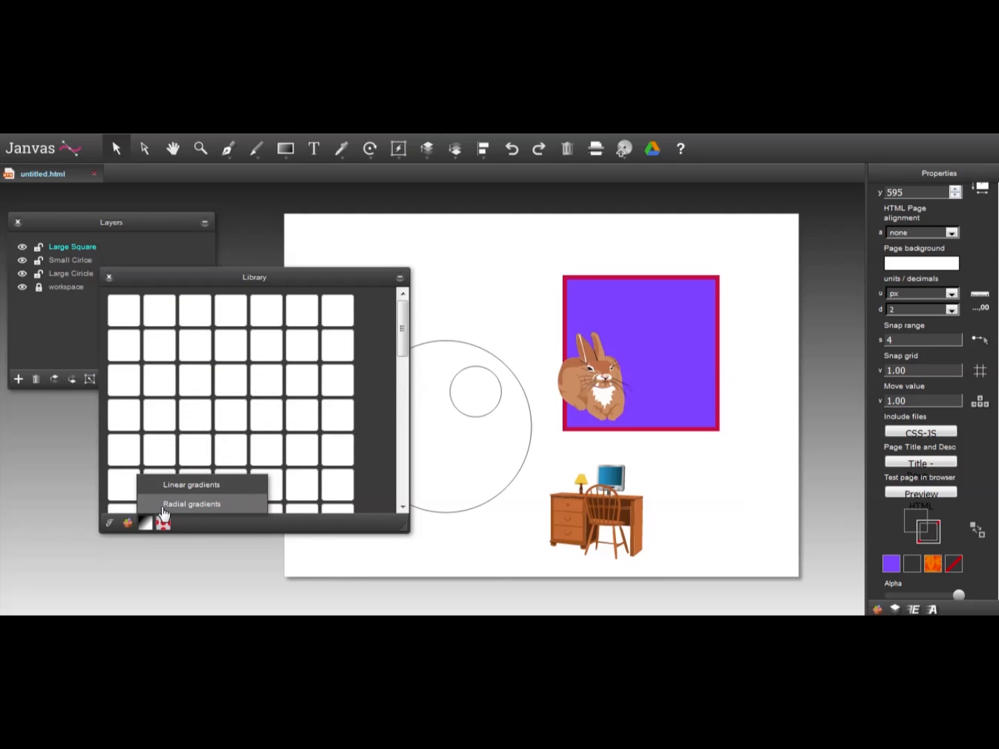
# - Try several Library patterns on the large circle and fill it with the purple and white floral pattern
pyautogui.click(163, 522)
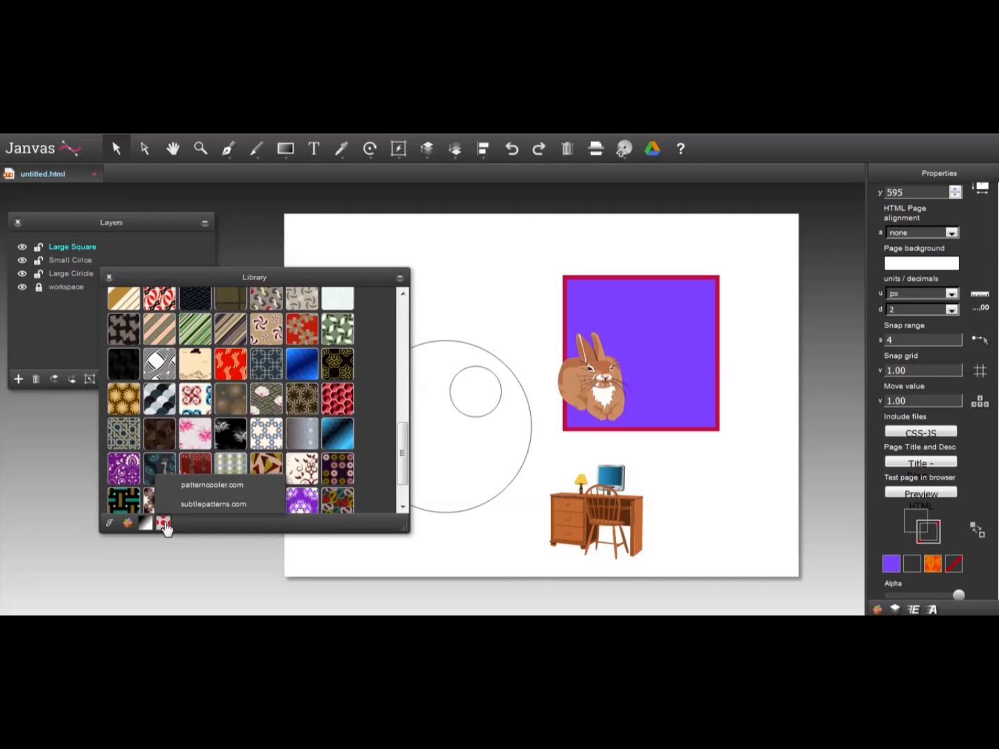
pyautogui.click(444, 406)
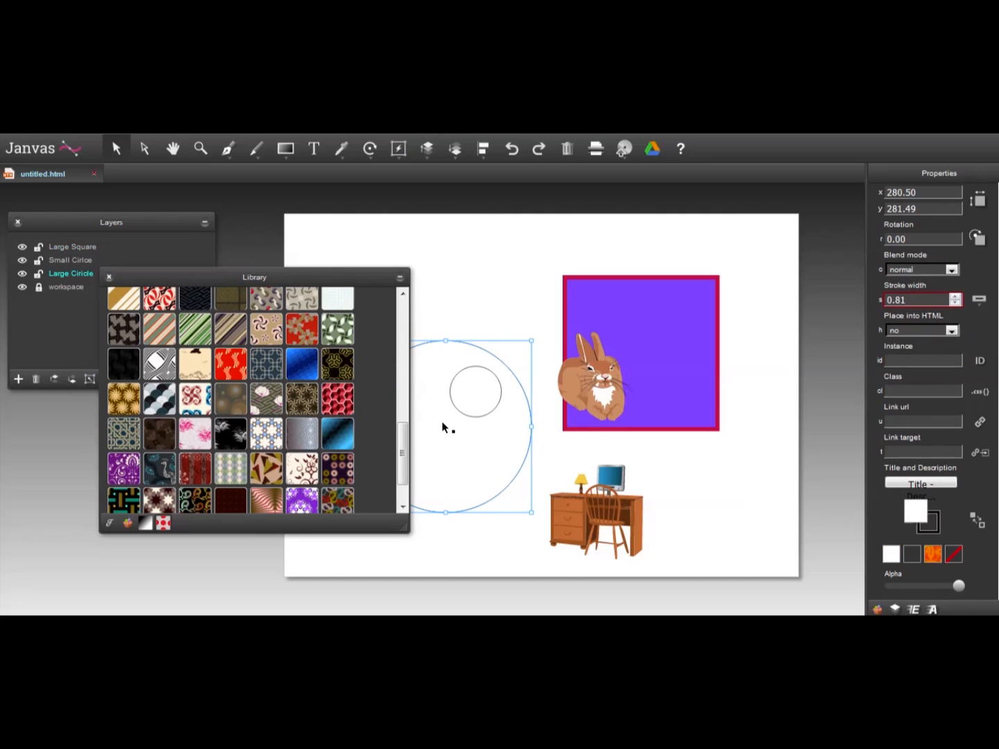
pyautogui.click(336, 403)
pyautogui.moveTo(403, 441); pyautogui.dragTo(403, 458)
pyautogui.click(312, 459)
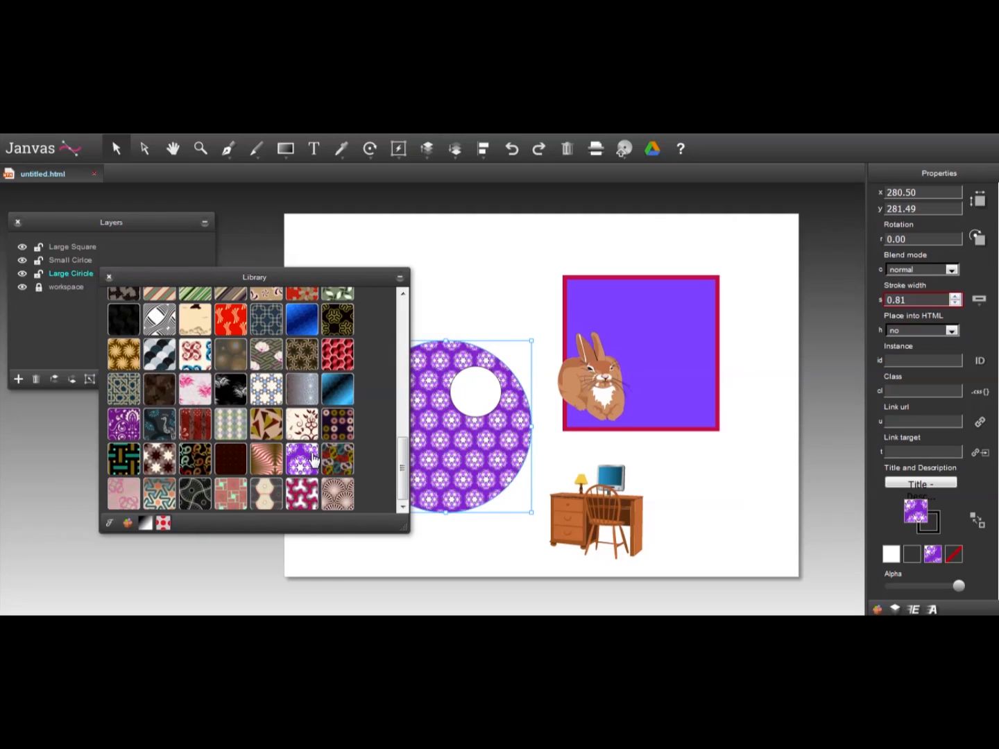
pyautogui.click(338, 502)
pyautogui.click(304, 498)
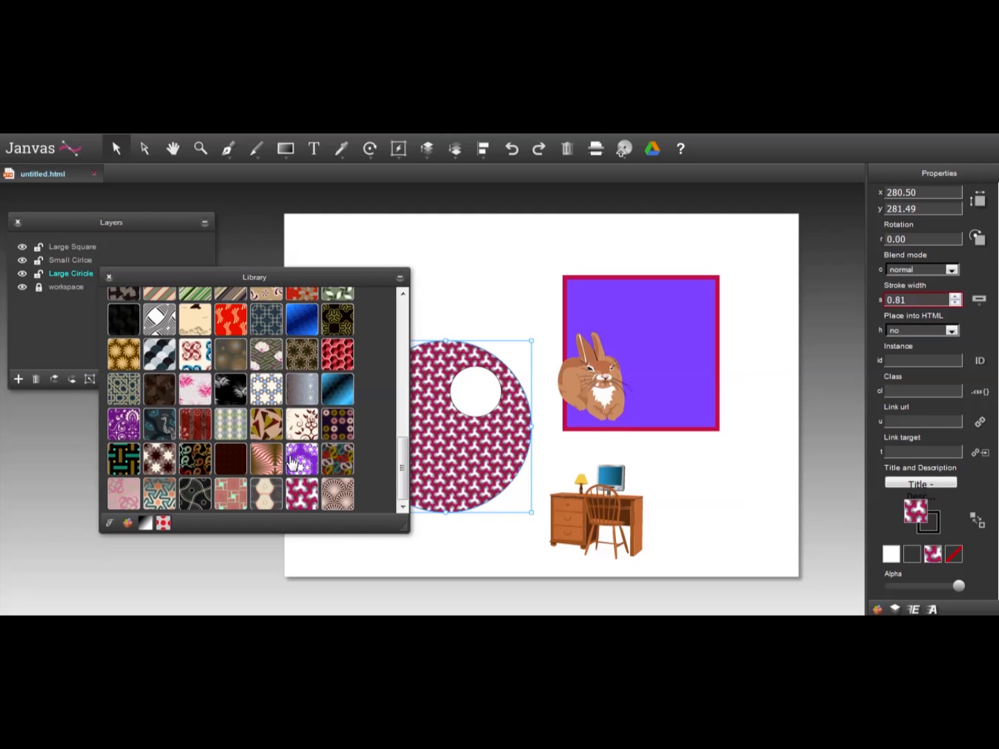
pyautogui.click(301, 461)
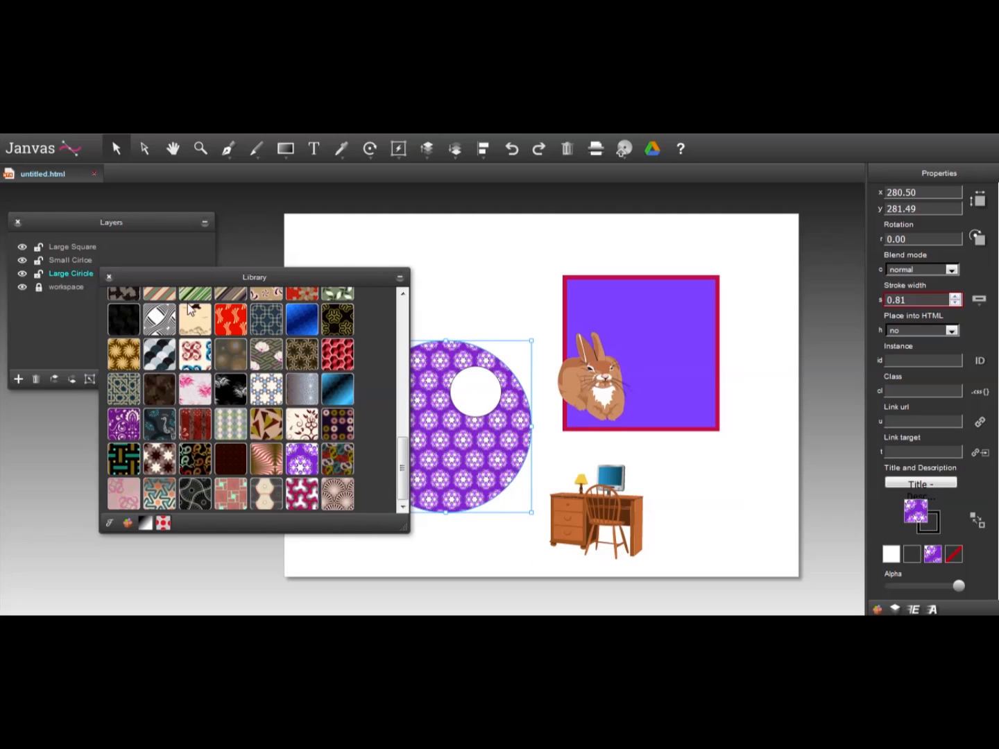
# - Close the Library and switch to the PowerPoint presentation
pyautogui.click(108, 278)
pyautogui.hotkey('alt', 'Tab')
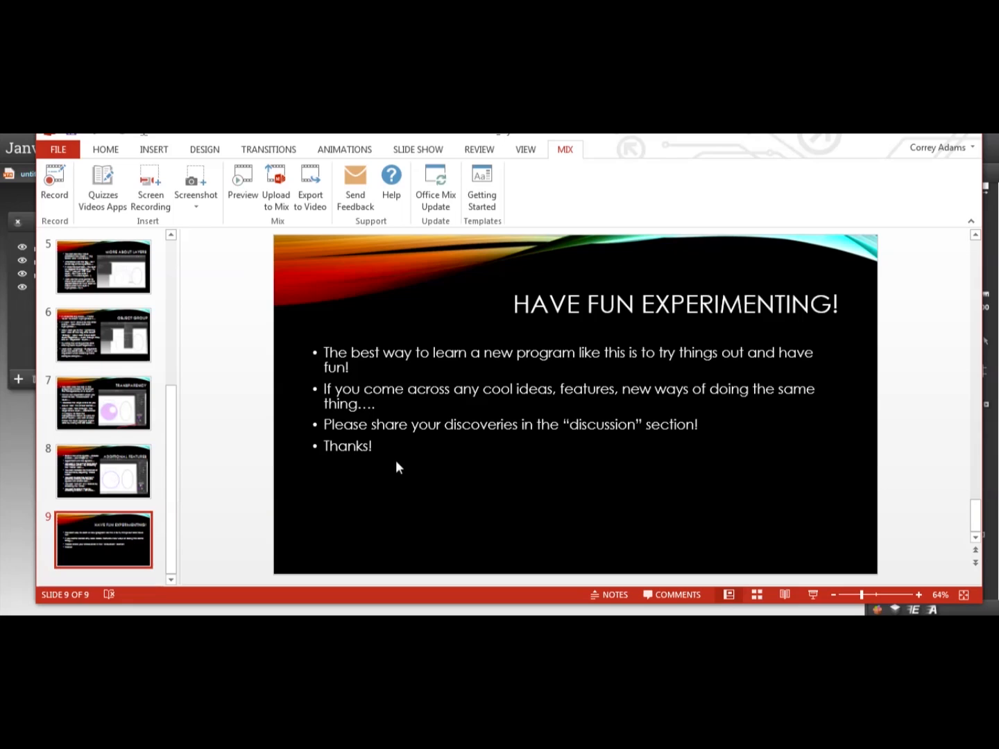